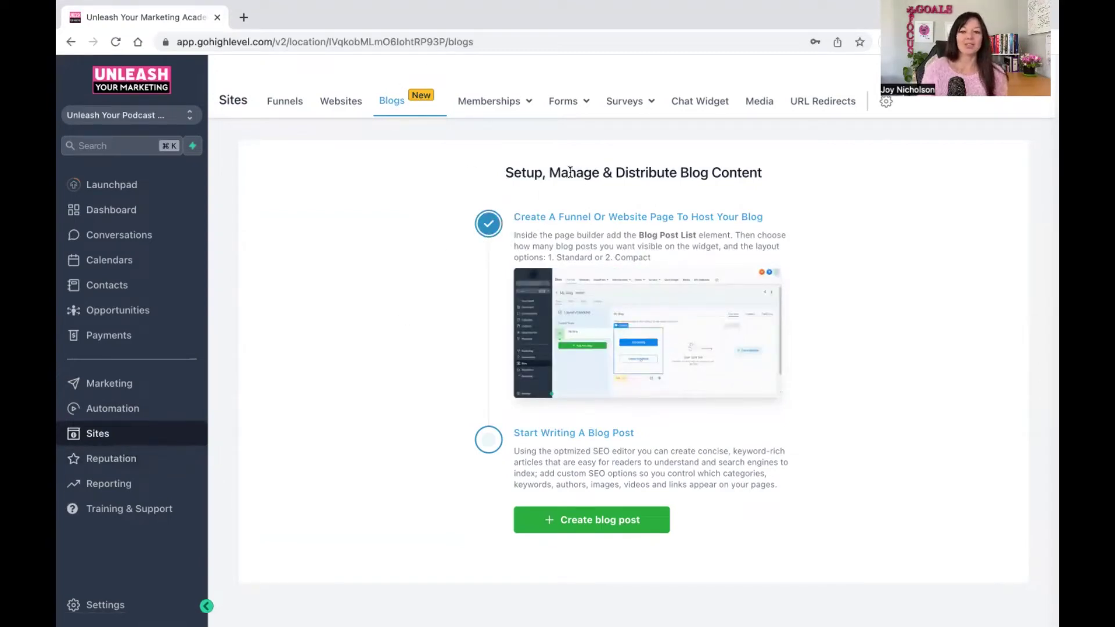
Highlight the setup page heading and the hosting step title
{"action": "triple_click", "coordinate": [500, 169]}
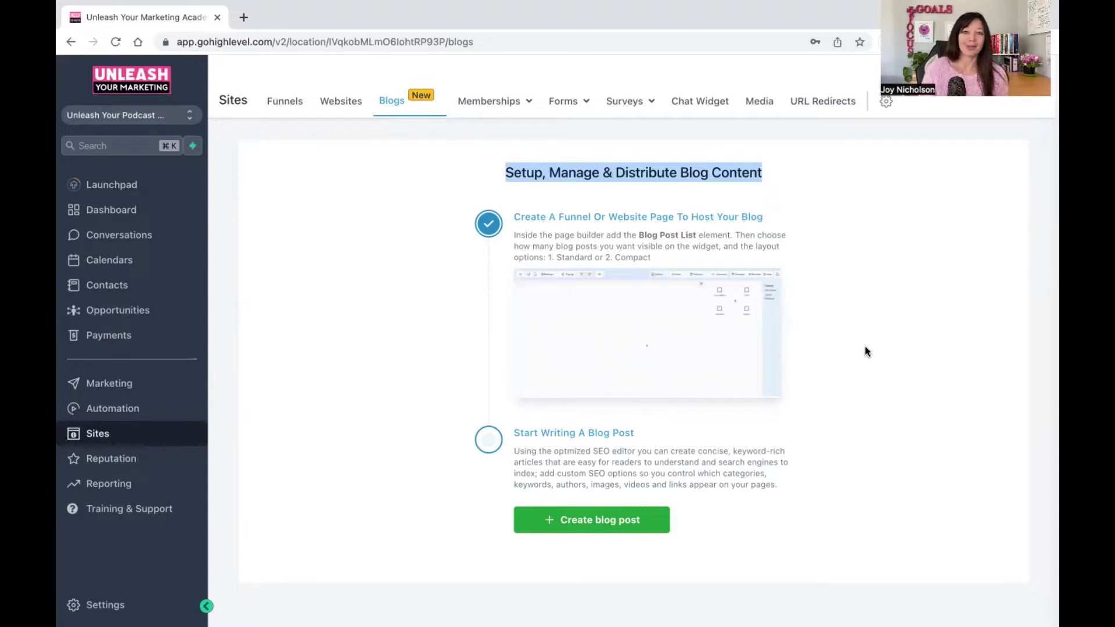
{"action": "left_click", "coordinate": [866, 346]}
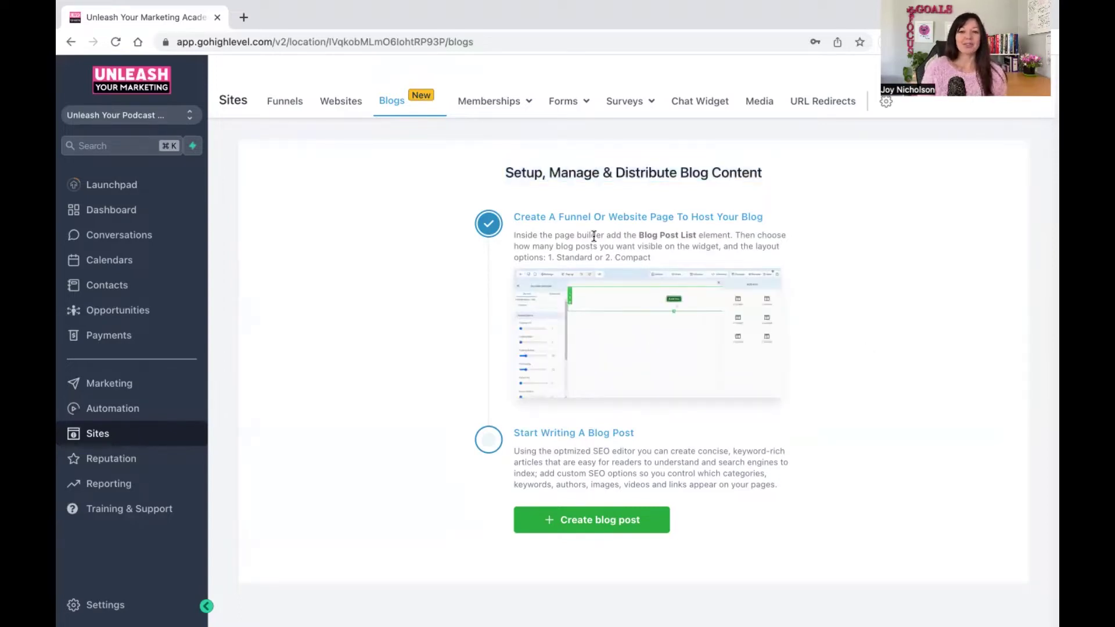
{"action": "left_click_drag", "start_coordinate": [765, 218], "coordinate": [511, 212]}
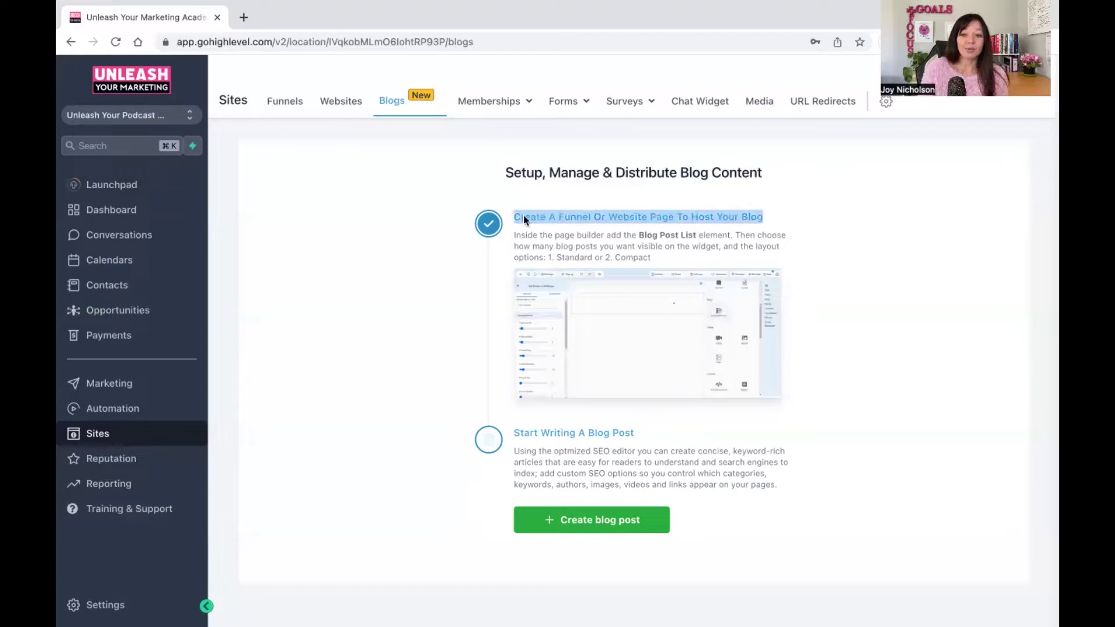
Create a new website named 'blog' from the Websites list in a new tab
{"action": "left_click", "coordinate": [339, 106], "text": "super"}
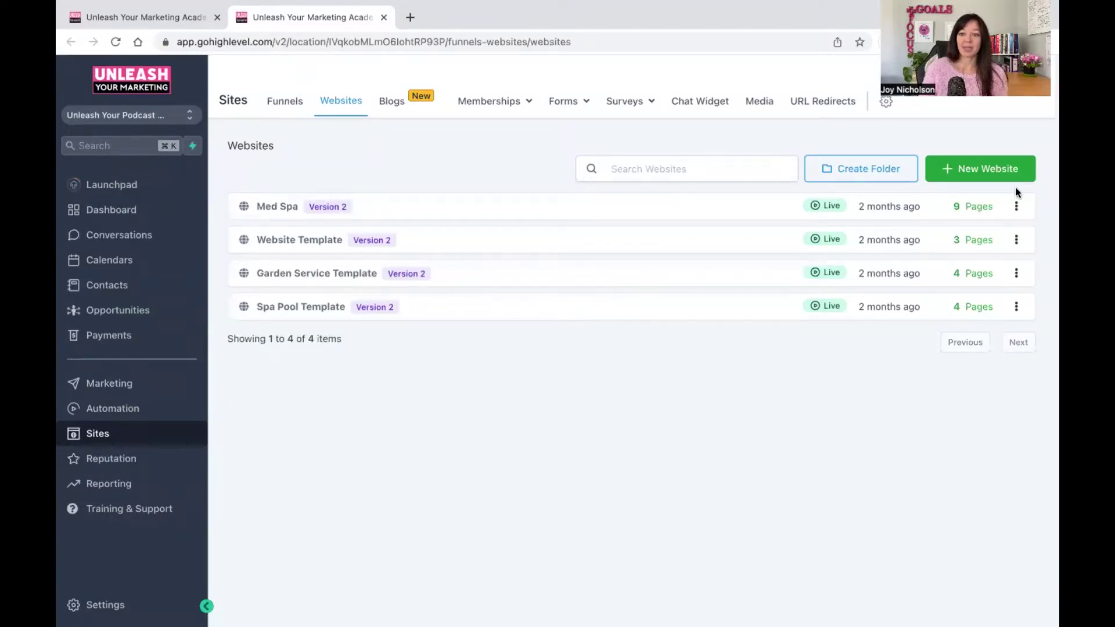
{"action": "left_click", "coordinate": [984, 170]}
{"action": "left_click", "coordinate": [627, 175]}
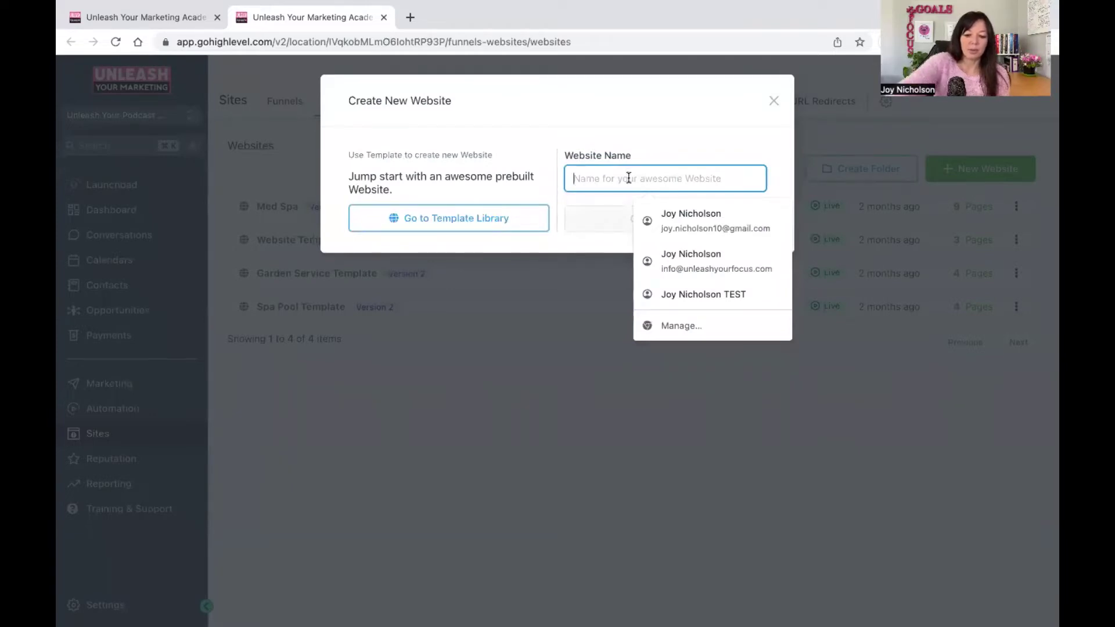
{"action": "type", "text": "blog"}
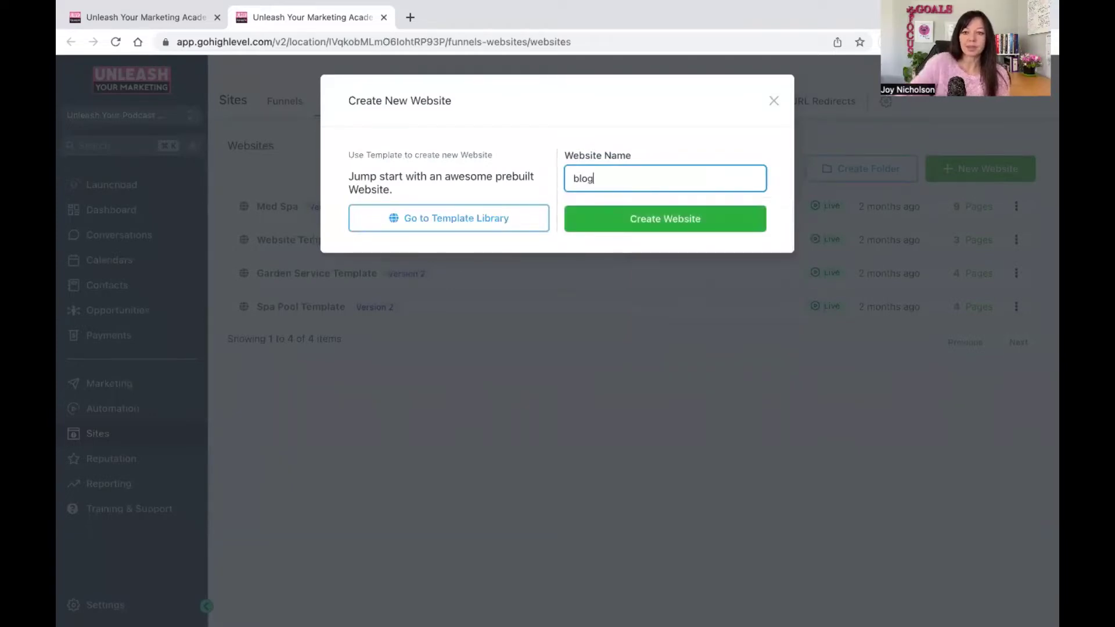
{"action": "left_click", "coordinate": [681, 207]}
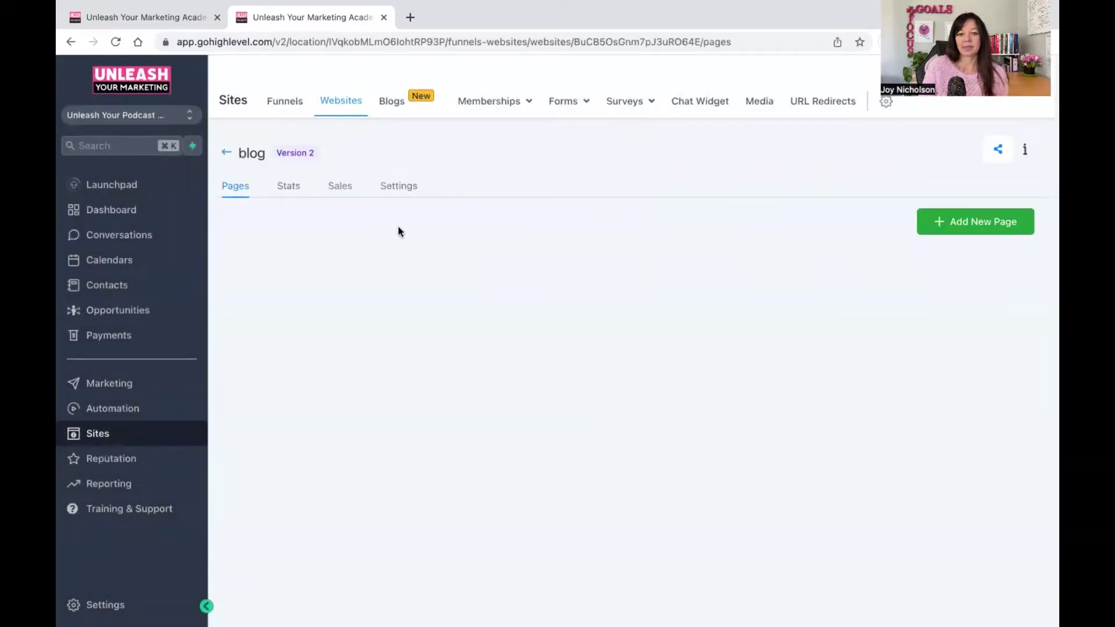
Add a page named blog with path 'blog' and open it in the editor
{"action": "left_click", "coordinate": [988, 223]}
{"action": "left_click", "coordinate": [433, 177]}
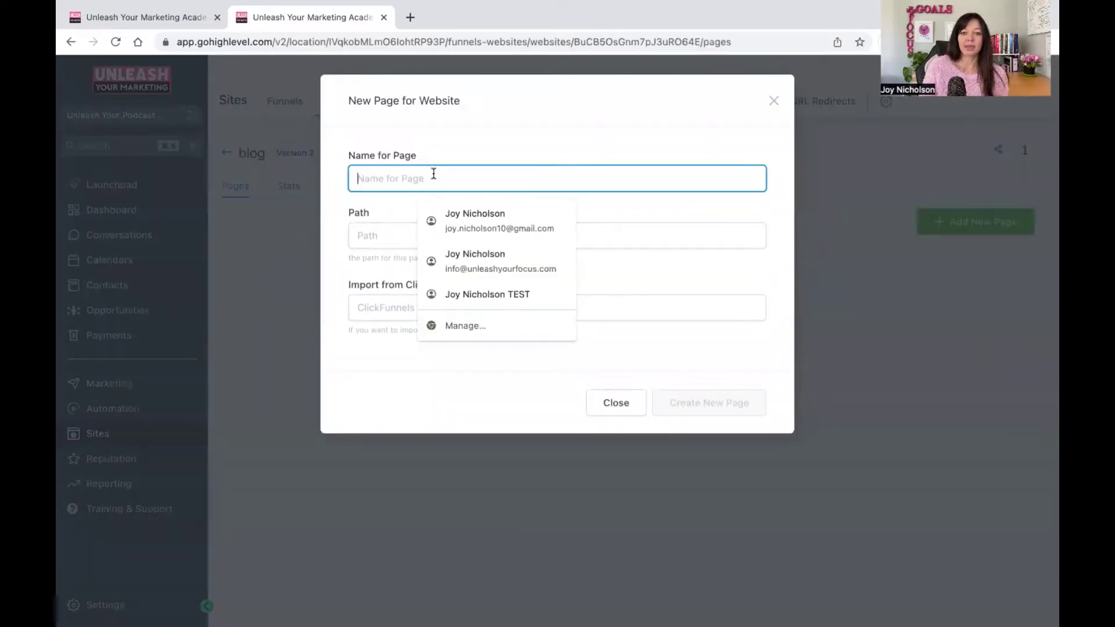
{"action": "type", "text": "blog"}
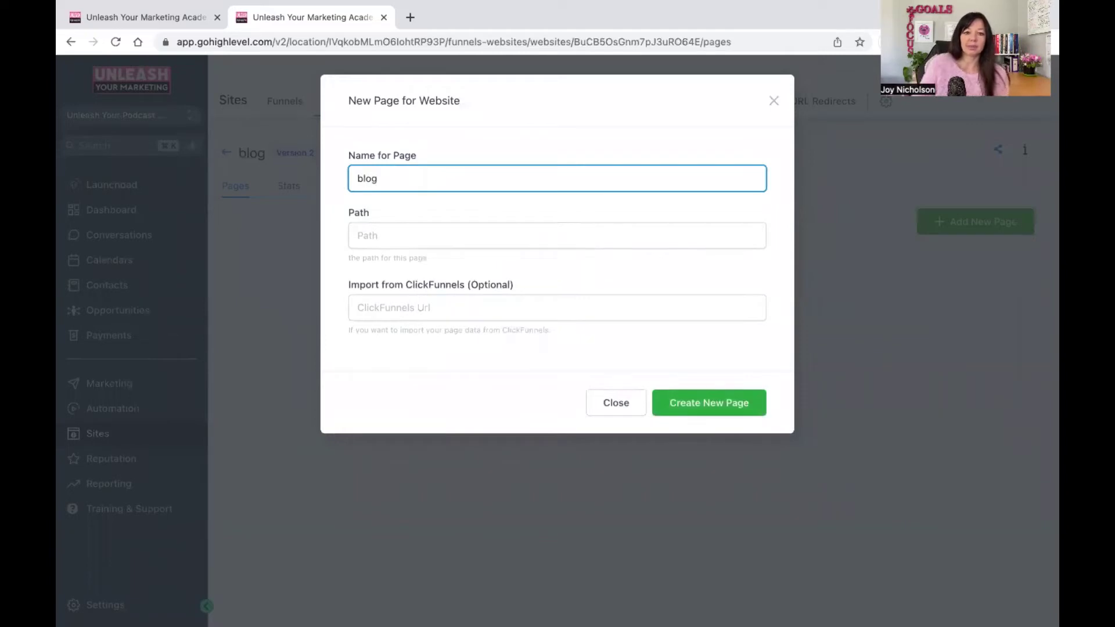
{"action": "left_click", "coordinate": [436, 232]}
{"action": "type", "text": "blog"}
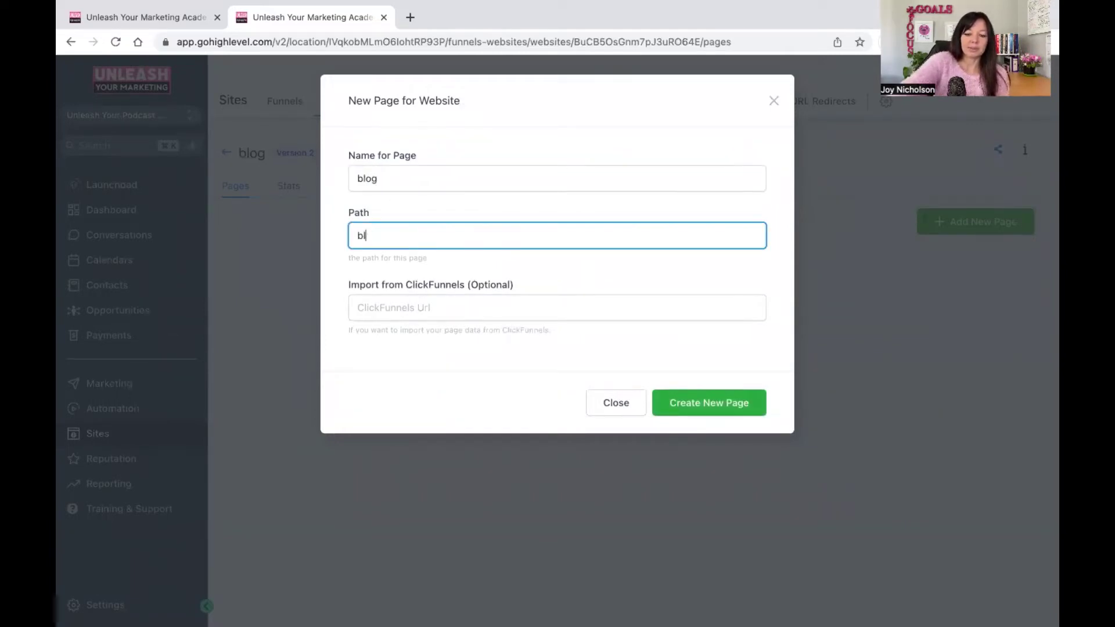
{"action": "left_click", "coordinate": [681, 406]}
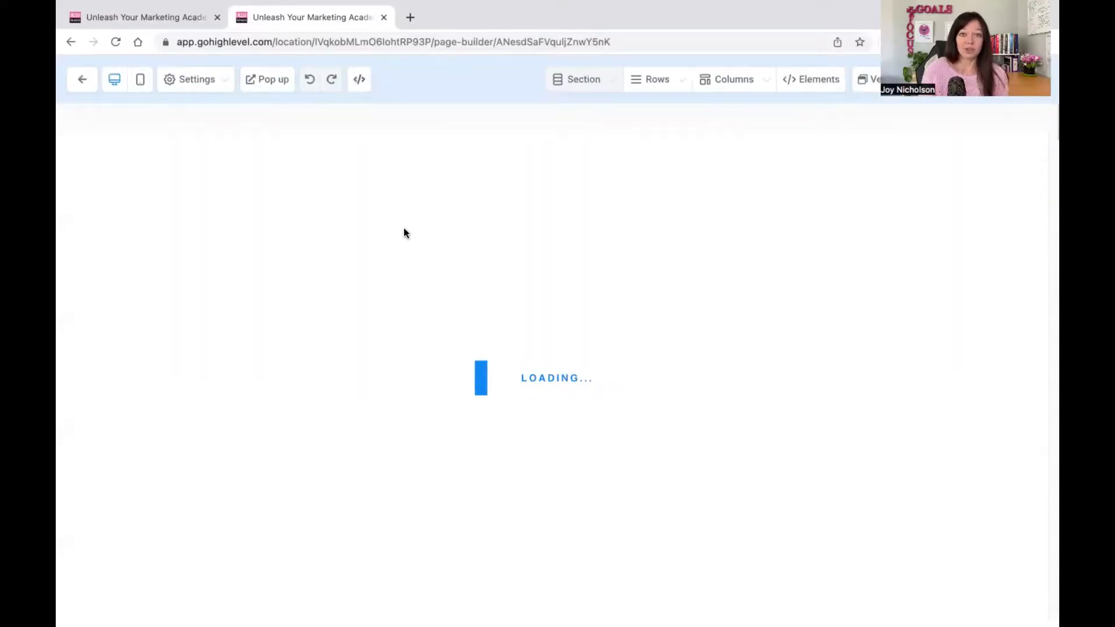
Add a full-width section with a one-column row holding a Headline element
{"action": "left_click", "coordinate": [583, 81]}
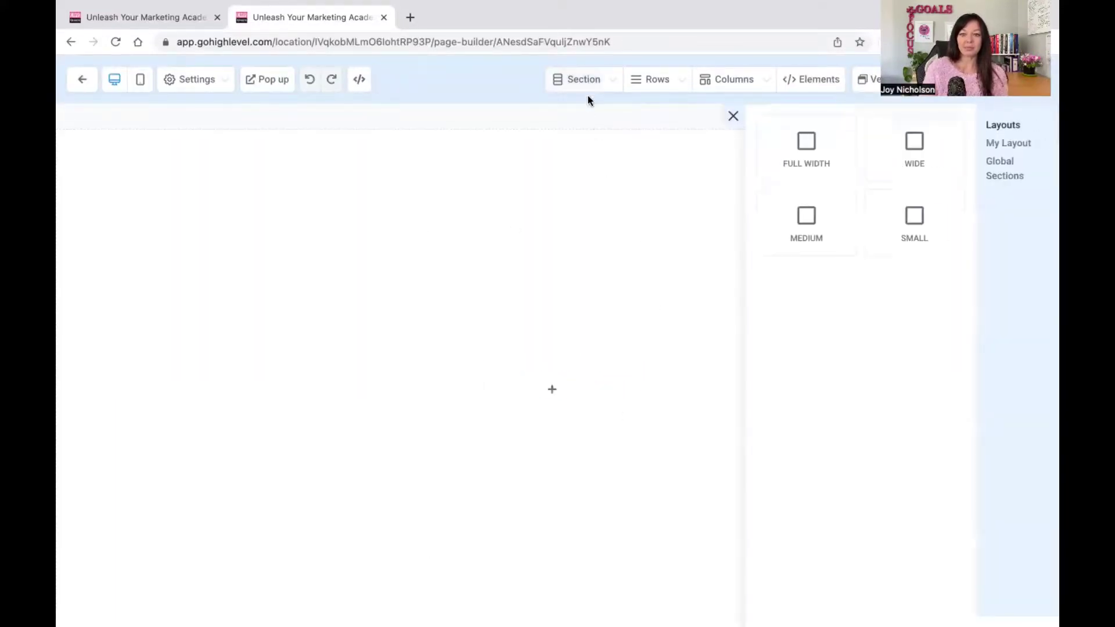
{"action": "left_click_drag", "start_coordinate": [816, 168], "coordinate": [577, 191]}
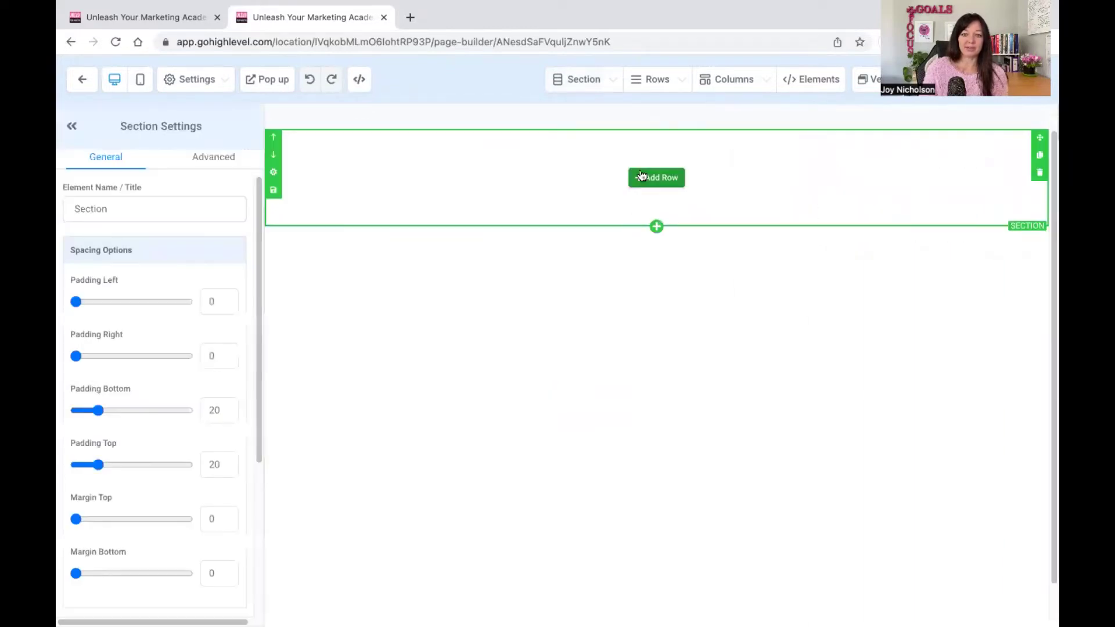
{"action": "left_click", "coordinate": [653, 177]}
{"action": "left_click", "coordinate": [871, 186]}
{"action": "left_click", "coordinate": [654, 194]}
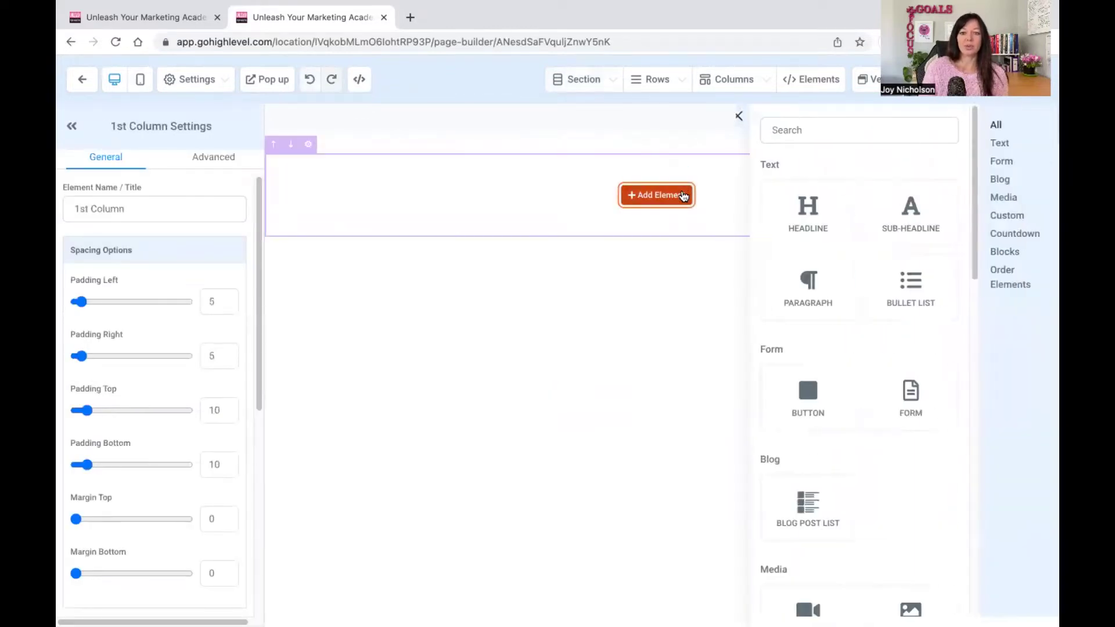
{"action": "left_click_drag", "start_coordinate": [840, 238], "coordinate": [655, 186]}
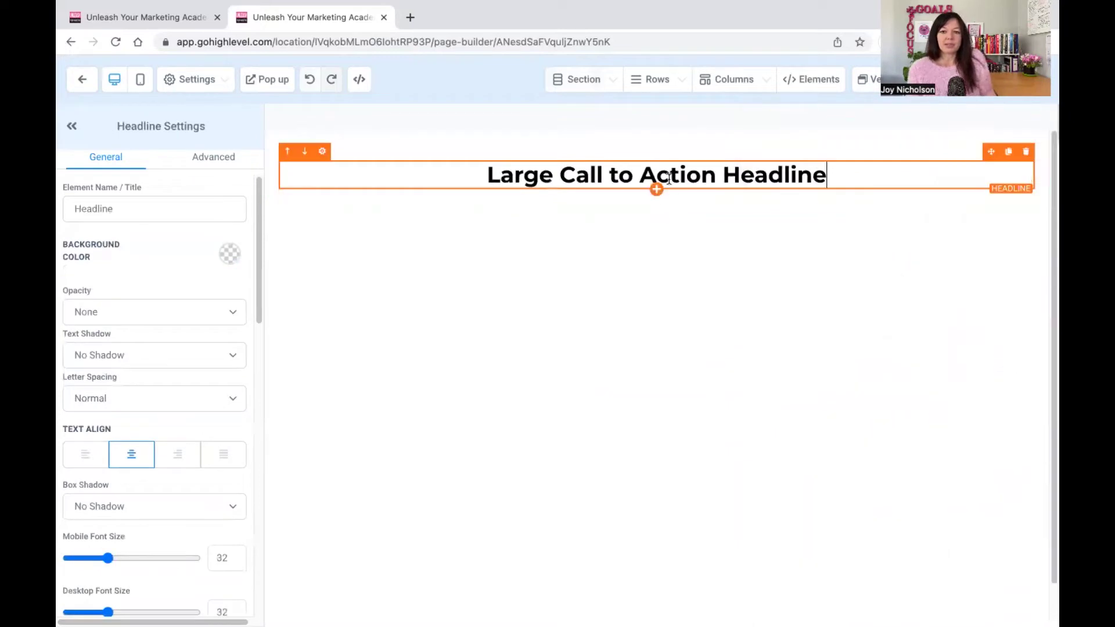
Change the headline text to 'Awesome Blog Post - blowing minds!'
{"action": "type", "text": "Ase"}
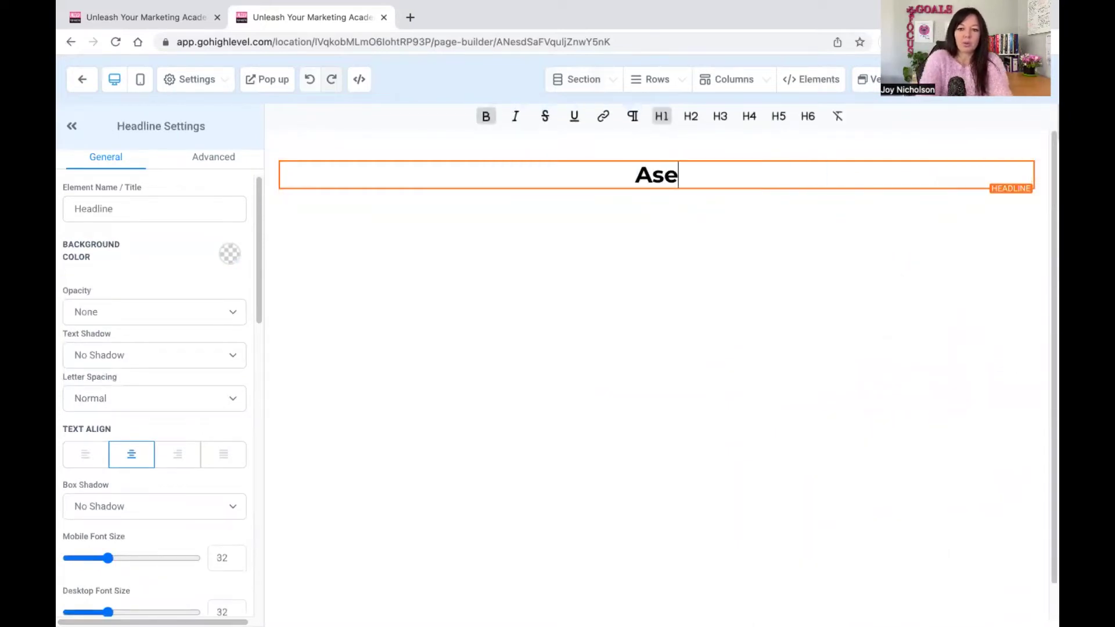
{"action": "key", "text": "BackSpace"}
{"action": "key", "text": "BackSpace"}
{"action": "type", "text": "wesome "}
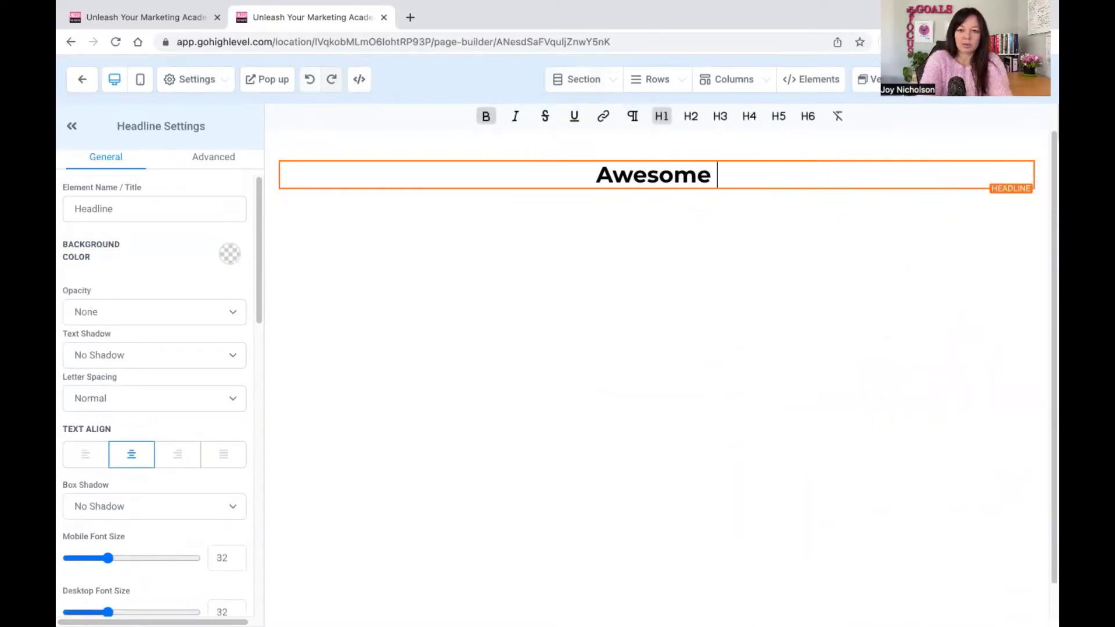
{"action": "type", "text": "Blog Pos"}
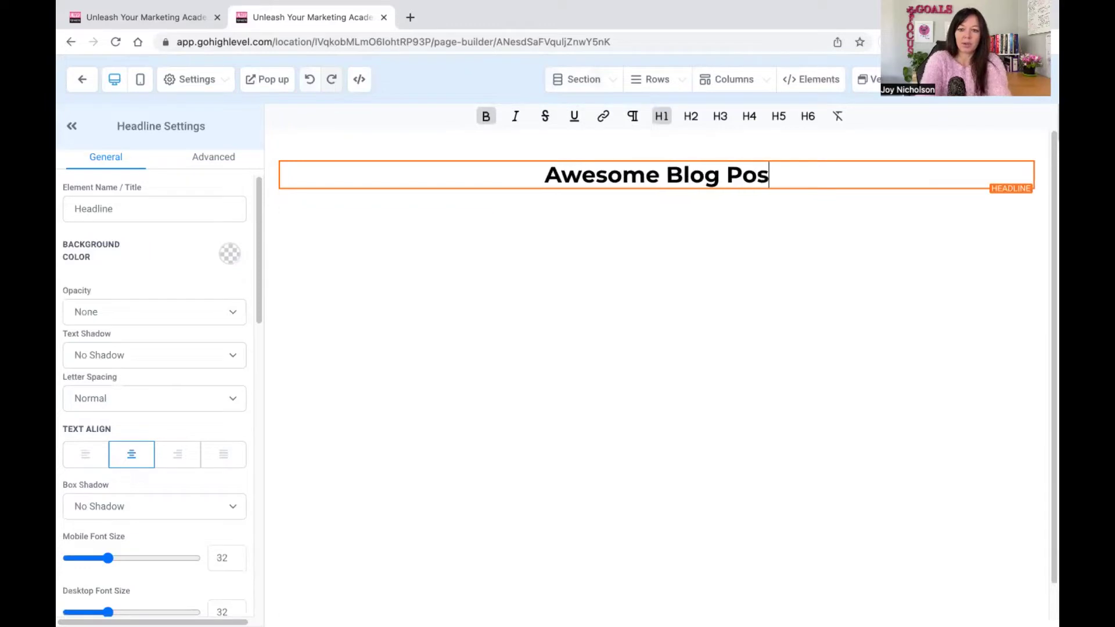
{"action": "type", "text": "t - blowing i"}
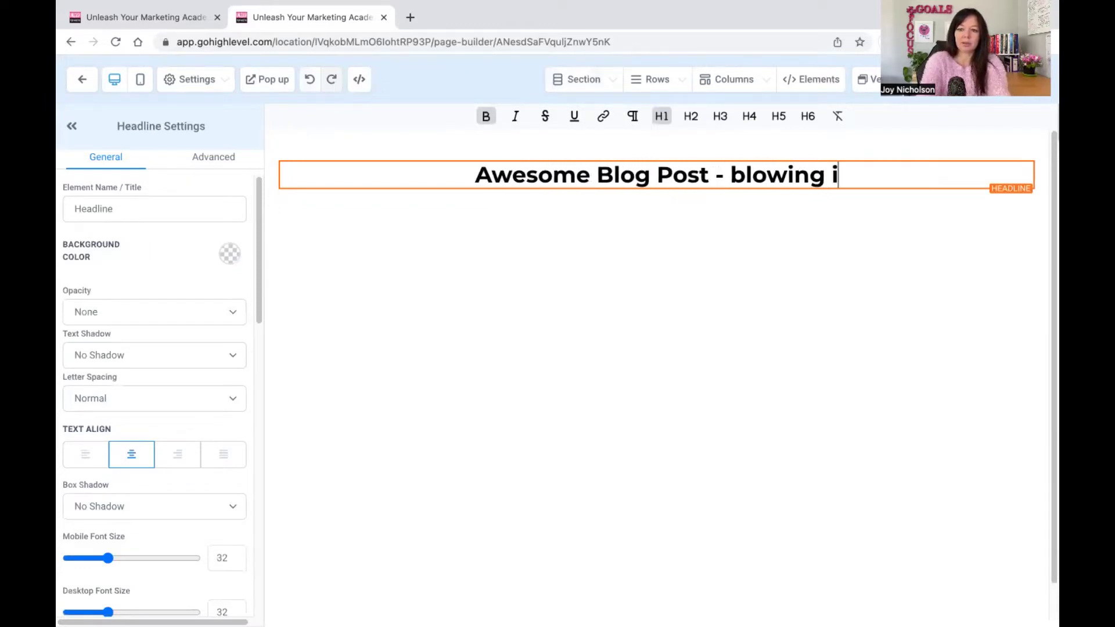
{"action": "key", "text": "BackSpace"}
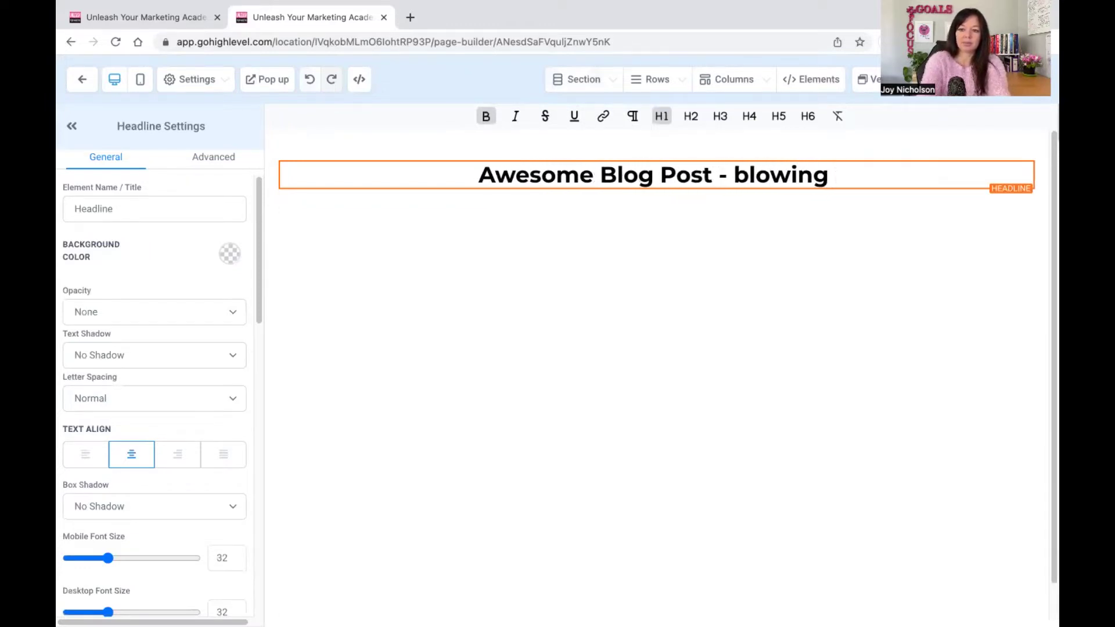
{"action": "type", "text": "minds!"}
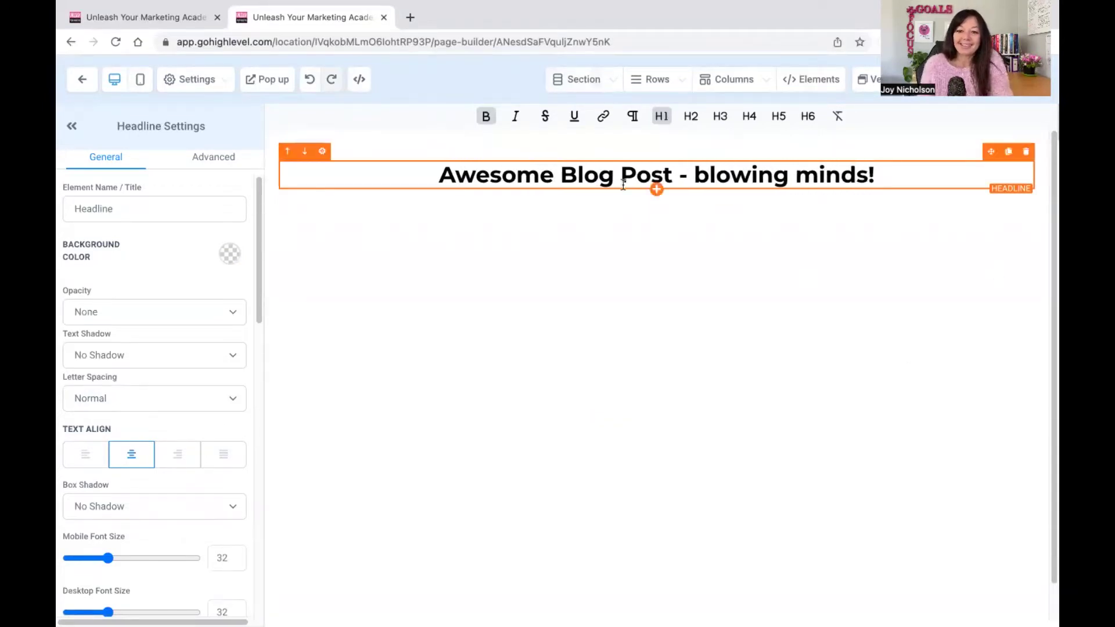
Place a full-width, single-column section below the headline and insert a Blog Post List element
{"action": "left_click", "coordinate": [561, 81]}
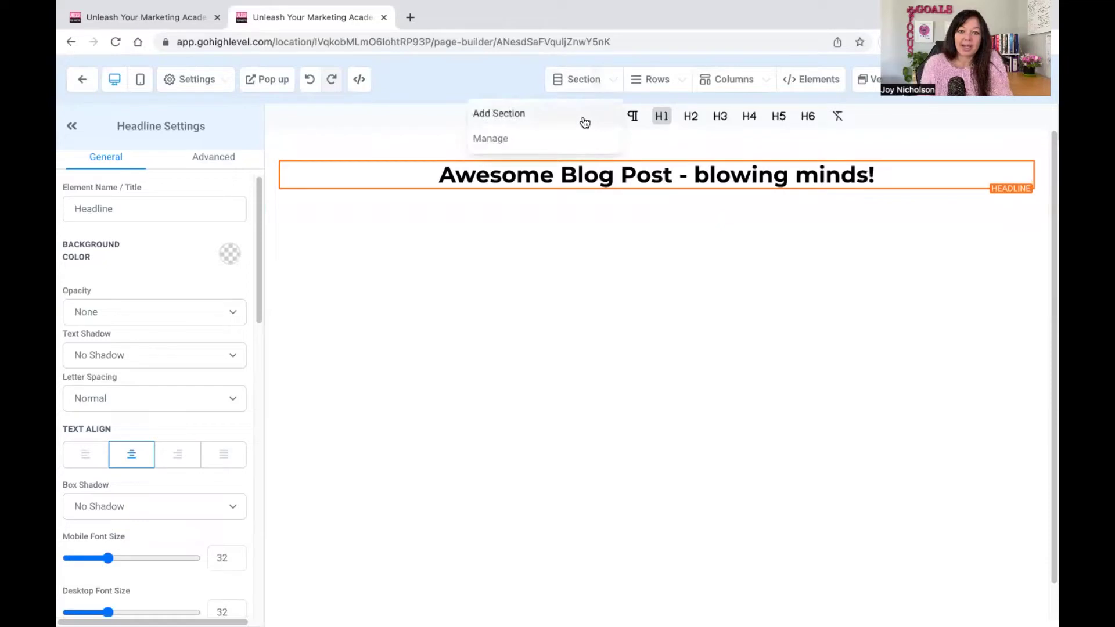
{"action": "left_click", "coordinate": [567, 218]}
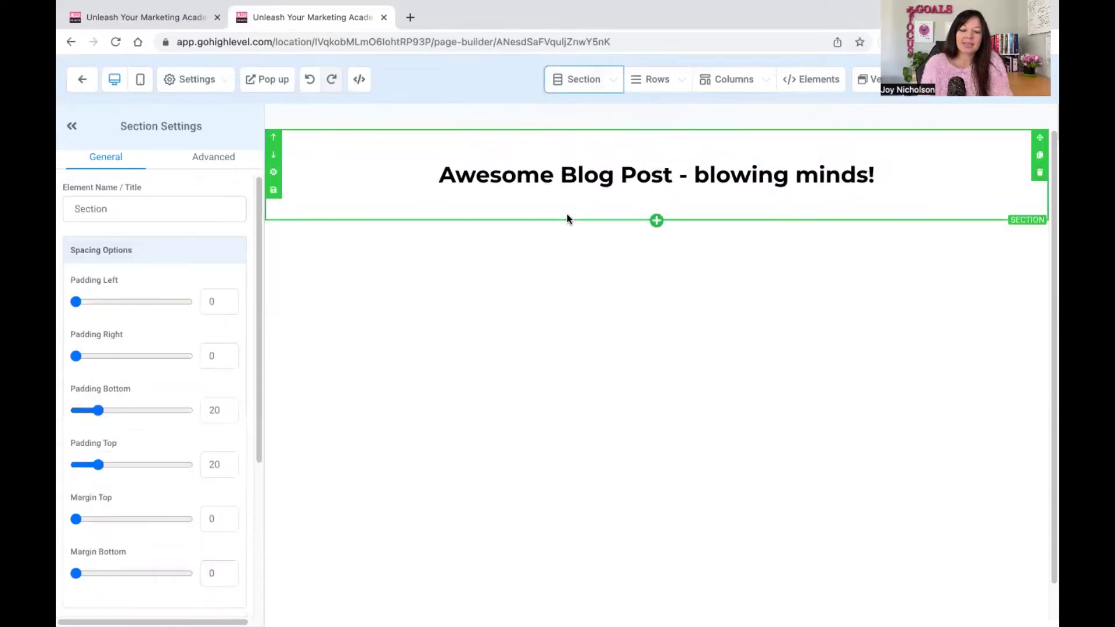
{"action": "left_click", "coordinate": [602, 83]}
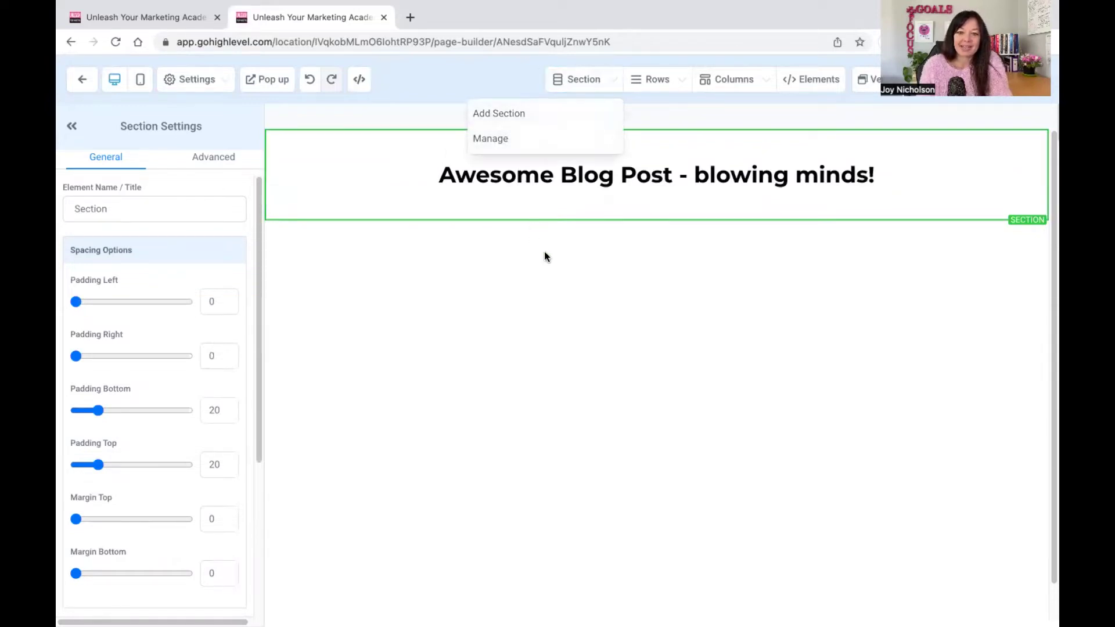
{"action": "left_click", "coordinate": [522, 115]}
{"action": "left_click_drag", "start_coordinate": [791, 164], "coordinate": [659, 276]}
{"action": "left_click", "coordinate": [659, 270]}
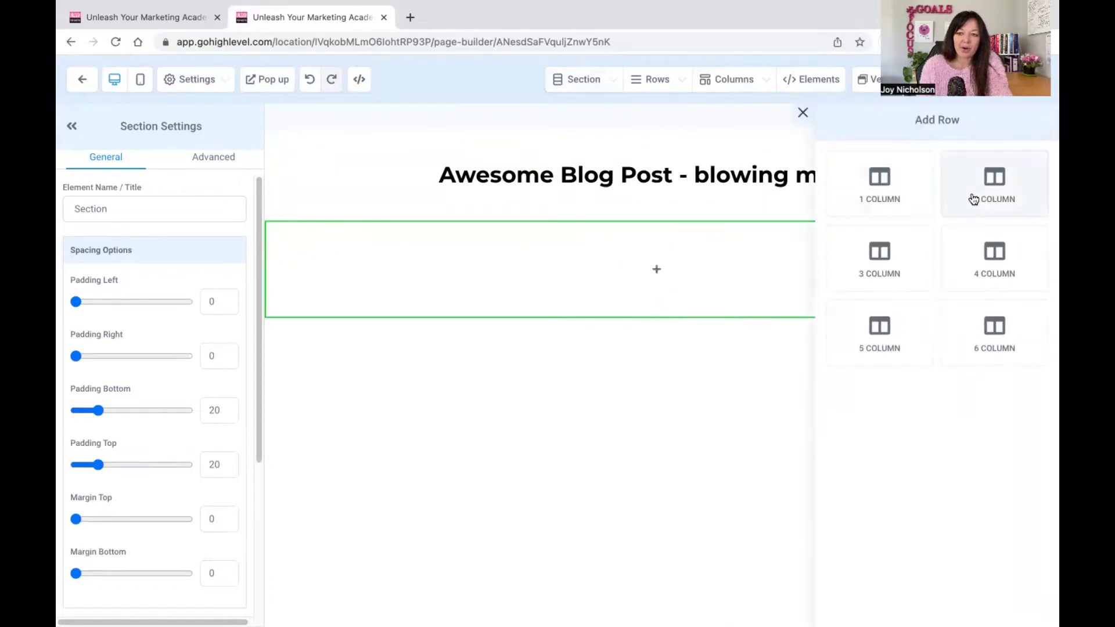
{"action": "left_click", "coordinate": [905, 192]}
{"action": "left_click", "coordinate": [647, 288]}
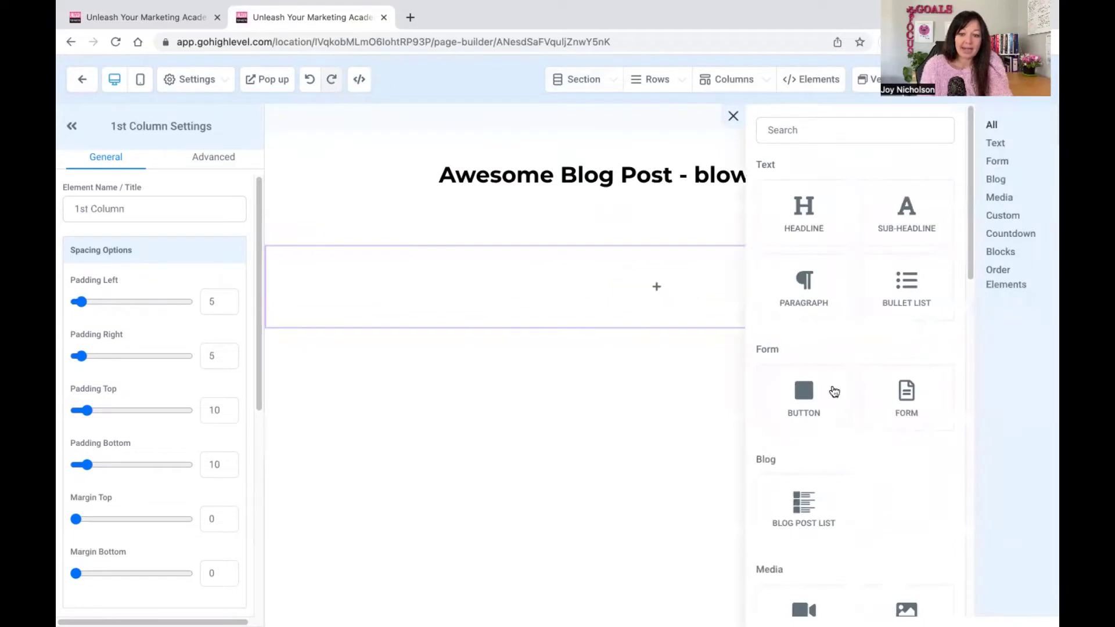
{"action": "left_click", "coordinate": [809, 530]}
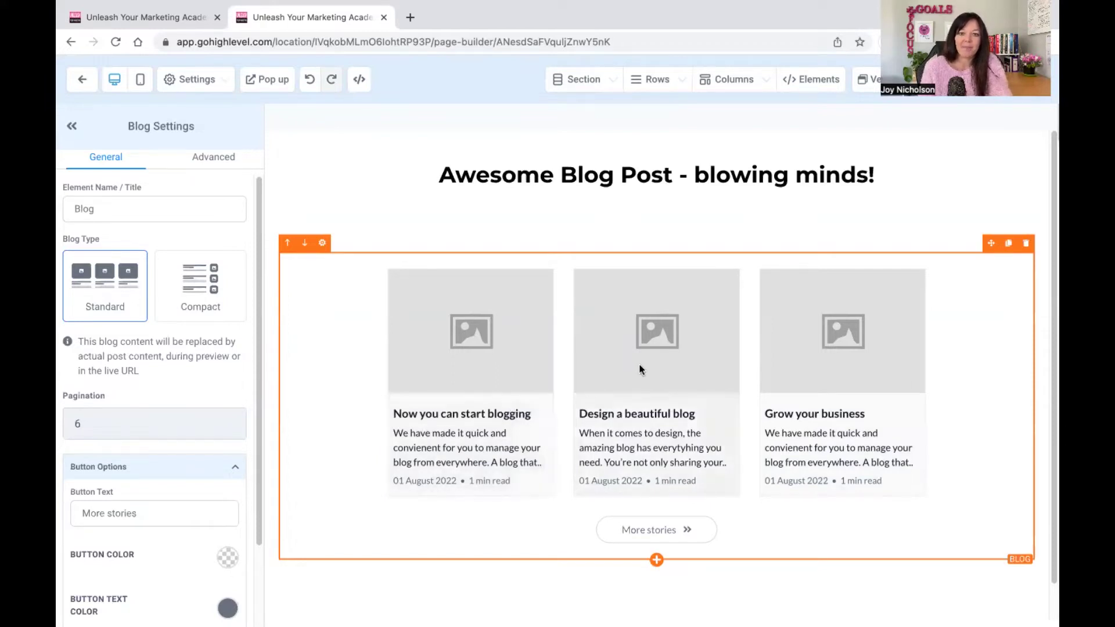
Set the SEO title and description to 'Blog', save the meta data, and return to the Blogs setup tab
{"action": "left_click", "coordinate": [856, 217]}
{"action": "type", "text": "Blog"}
{"action": "left_click", "coordinate": [807, 272]}
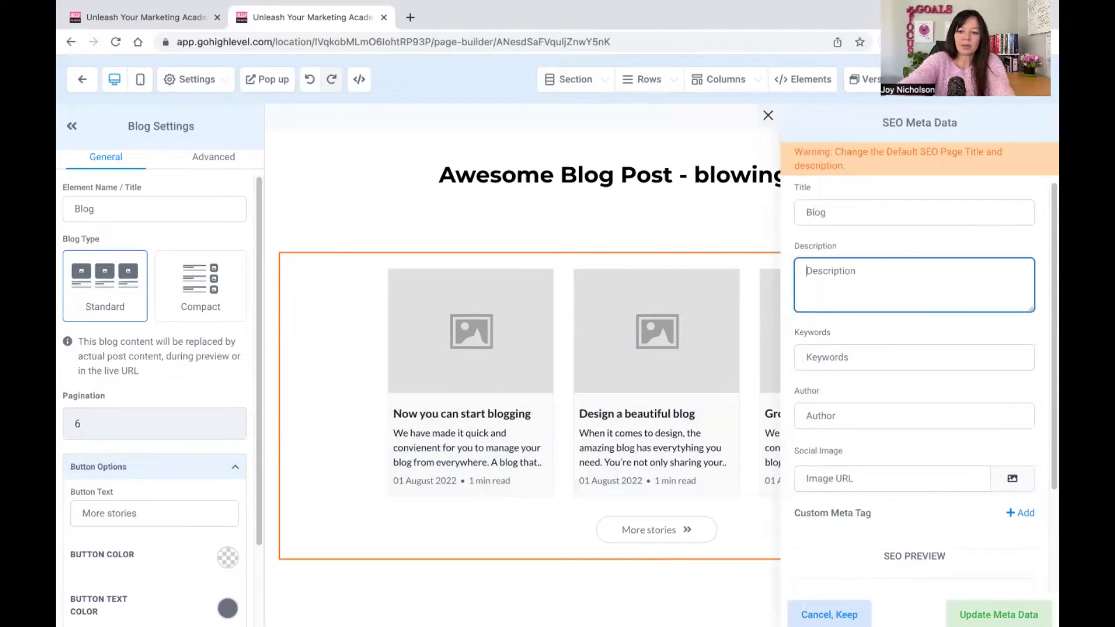
{"action": "type", "text": "Blog"}
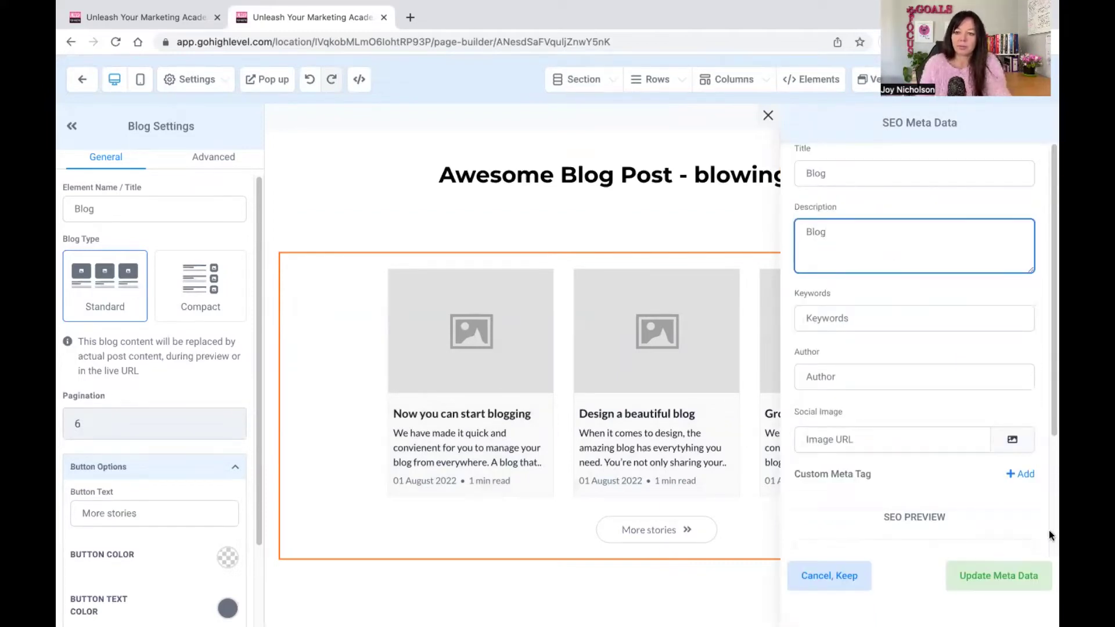
{"action": "left_click", "coordinate": [1008, 586]}
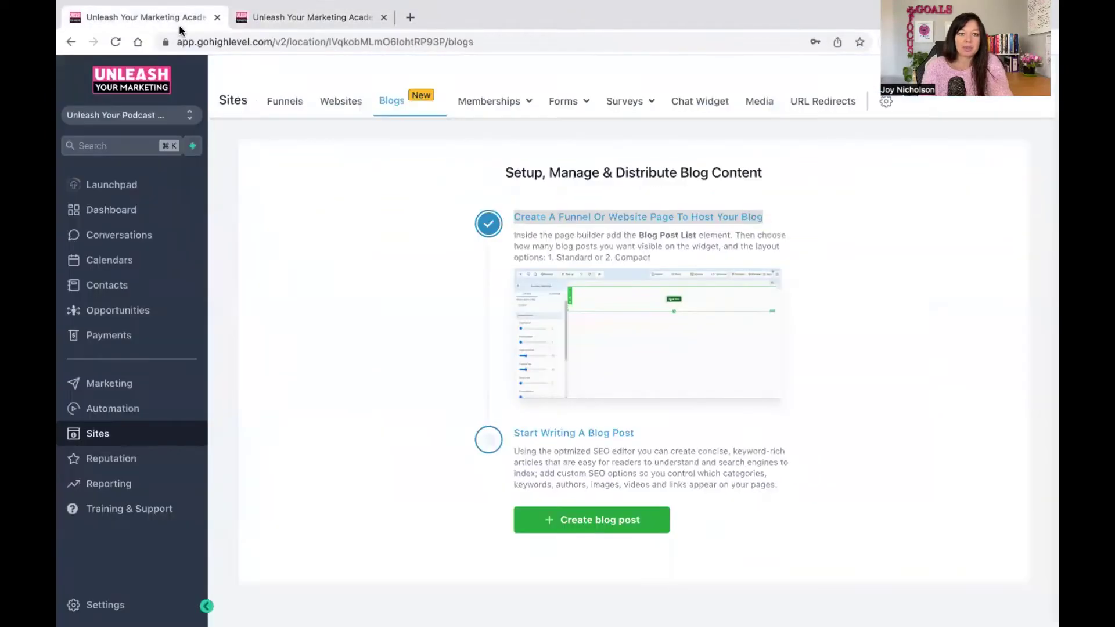
{"action": "left_click", "coordinate": [184, 55]}
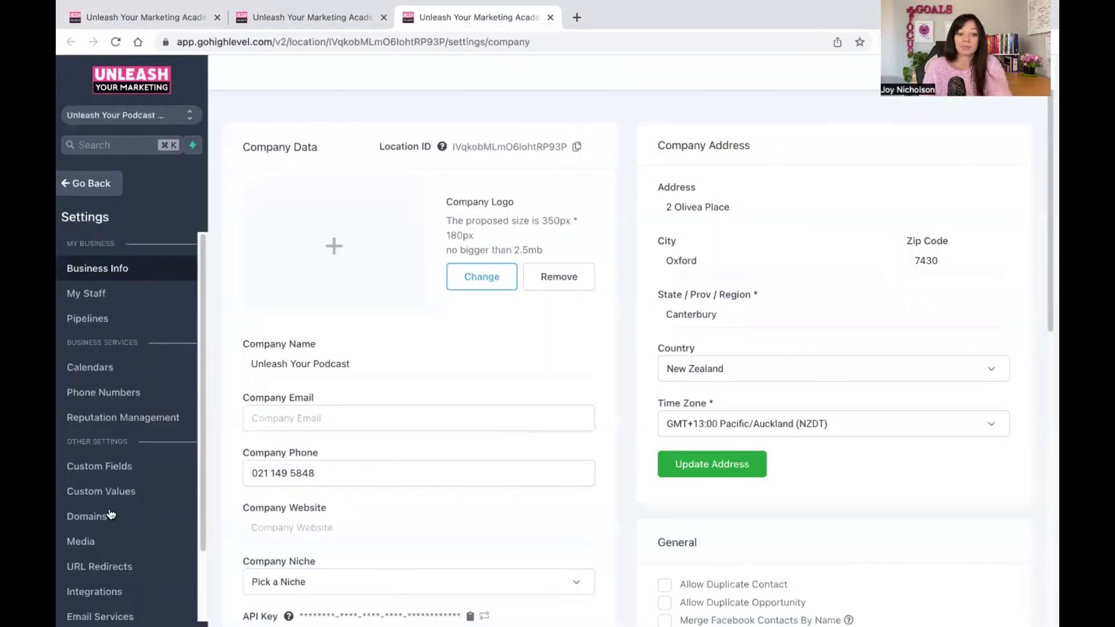
Go to Domains in the Settings sidebar and start editing the podcast.unleashyourmarketing.co domain
{"action": "scroll", "coordinate": [112, 482], "scroll_direction": "down", "scroll_amount": 3}
{"action": "left_click", "coordinate": [93, 431]}
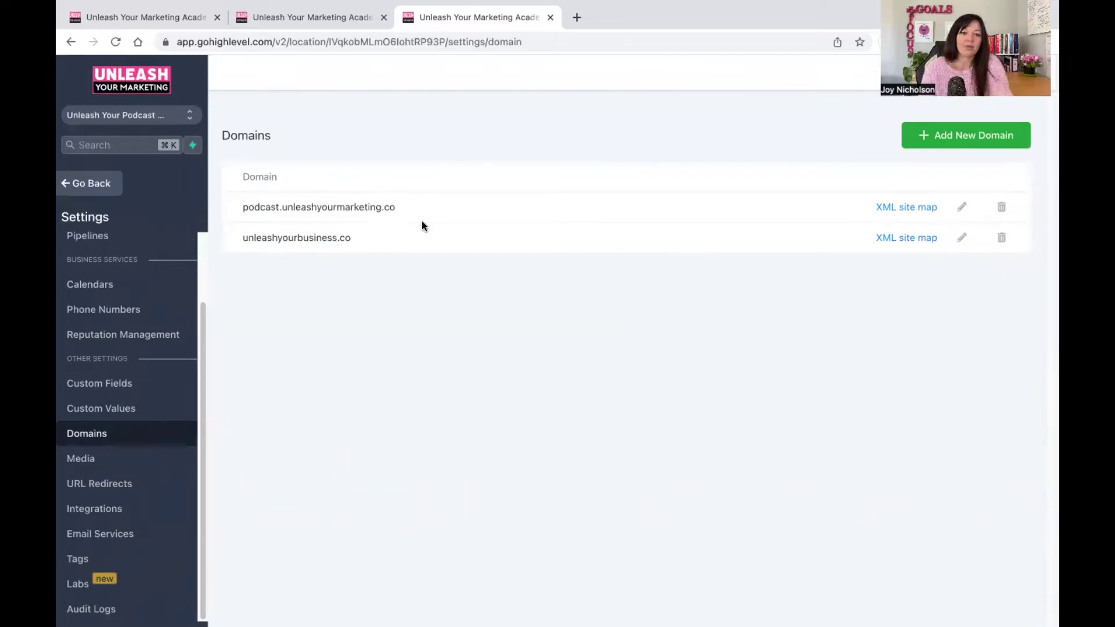
{"action": "left_click", "coordinate": [962, 208]}
Choose blog / blog as the podcast domain's default page and save
{"action": "left_click", "coordinate": [434, 173]}
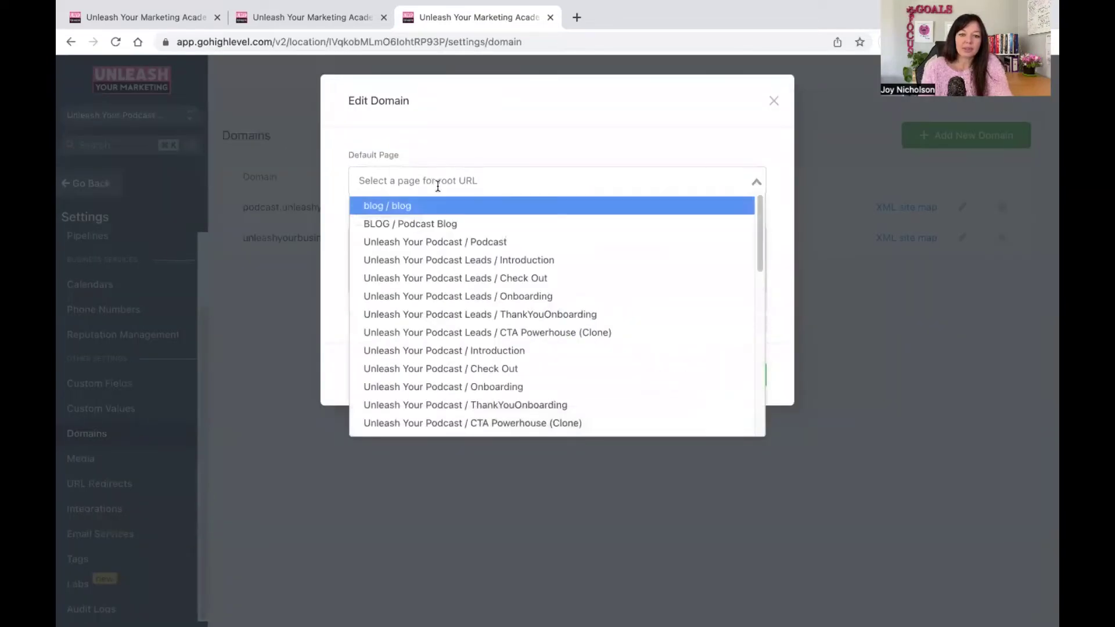
{"action": "left_click", "coordinate": [389, 226]}
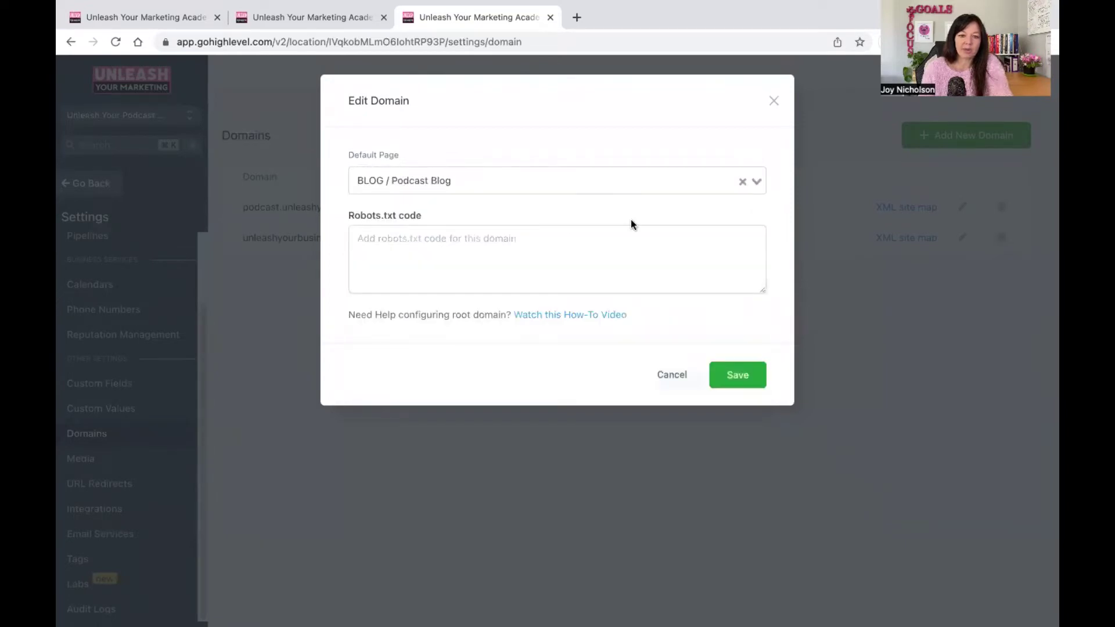
{"action": "left_click", "coordinate": [478, 187]}
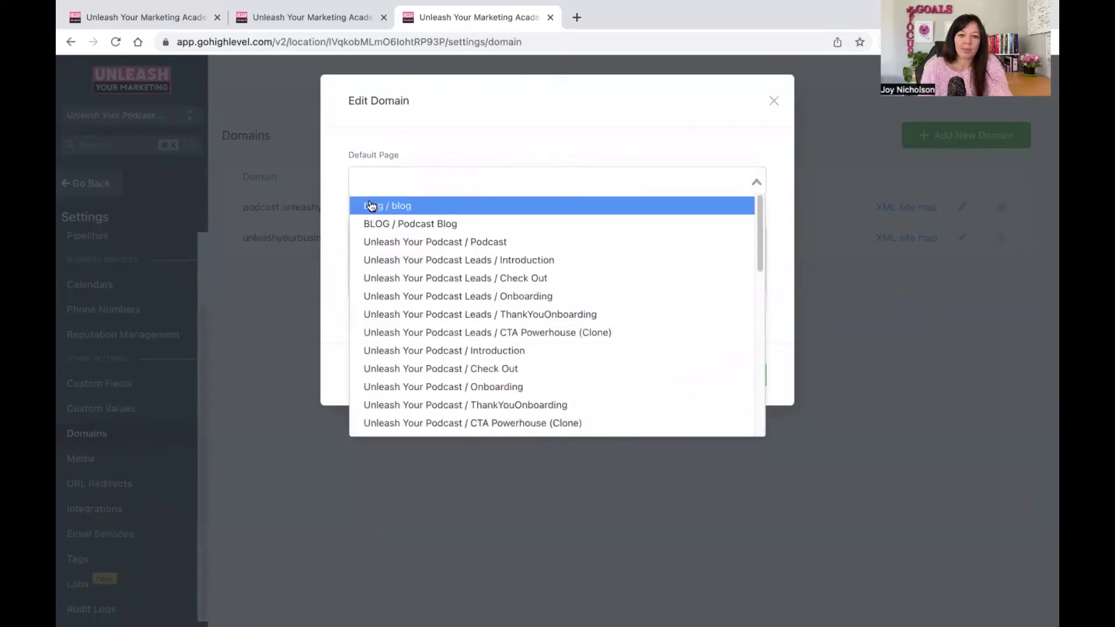
{"action": "left_click", "coordinate": [443, 204]}
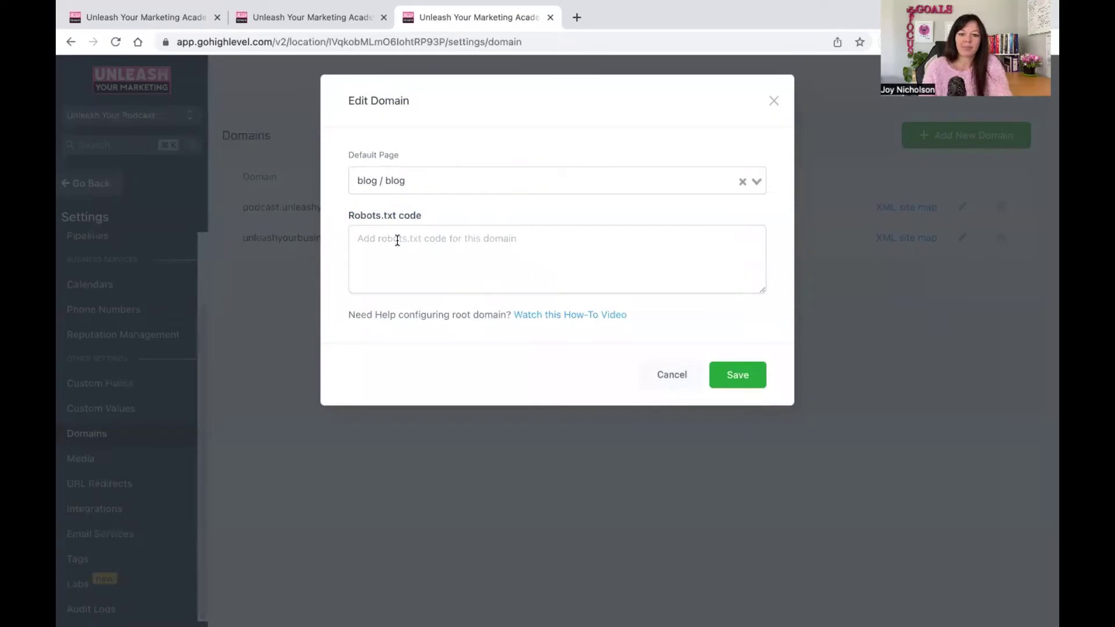
{"action": "left_click", "coordinate": [756, 384]}
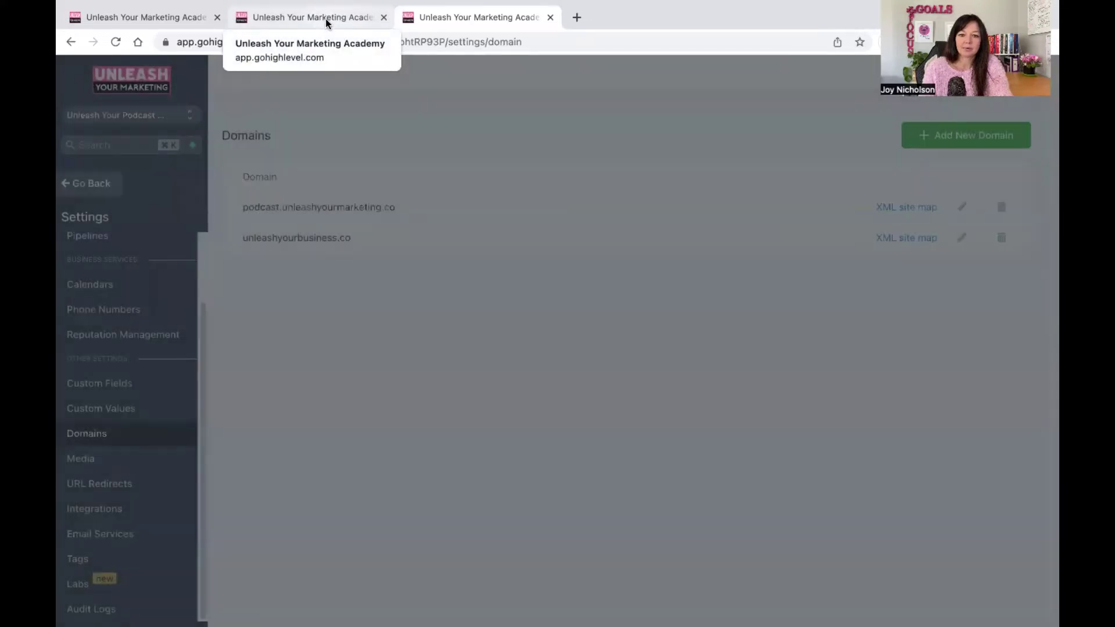
Assign podcast.unleashyourmarketing.co to the blog website in its Settings and save
{"action": "left_click", "coordinate": [326, 24]}
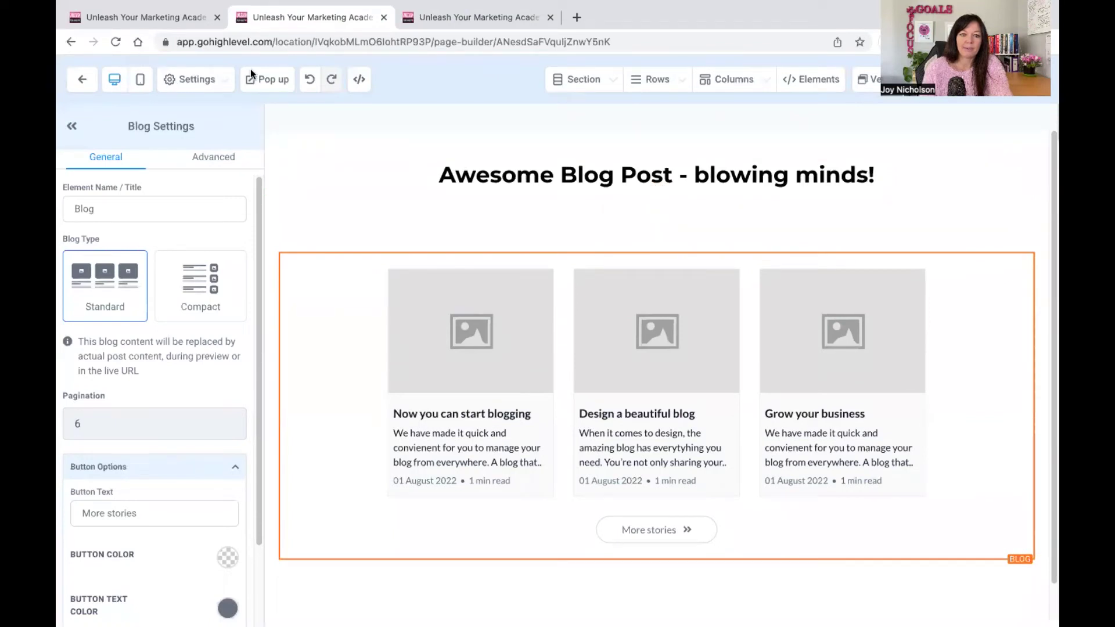
{"action": "left_click", "coordinate": [83, 80]}
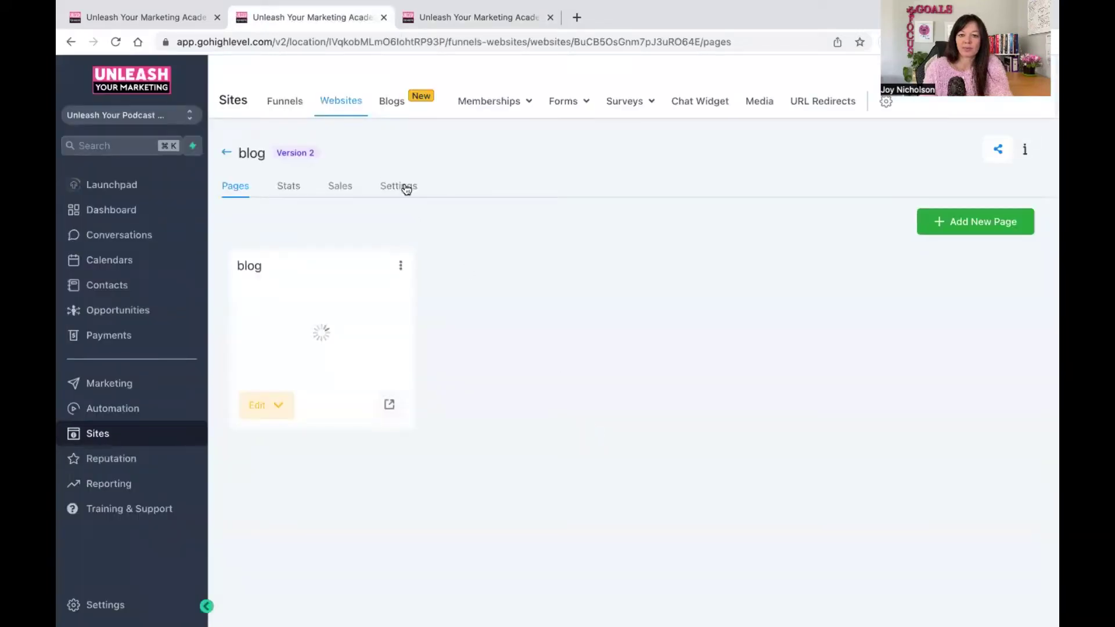
{"action": "left_click", "coordinate": [406, 186]}
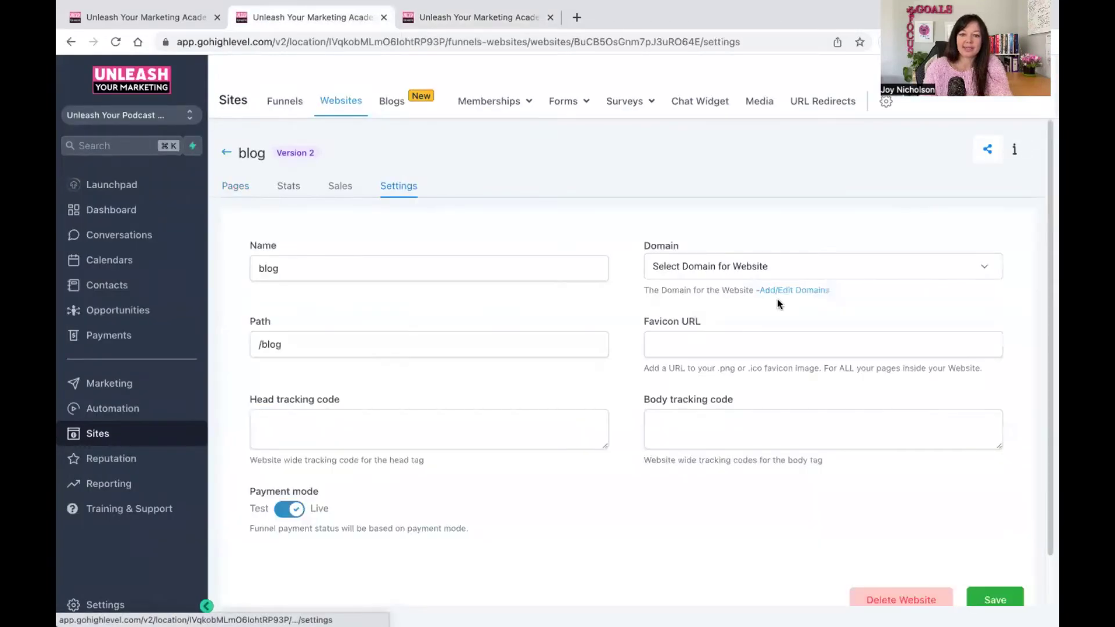
{"action": "left_click", "coordinate": [746, 266]}
{"action": "left_click", "coordinate": [739, 300]}
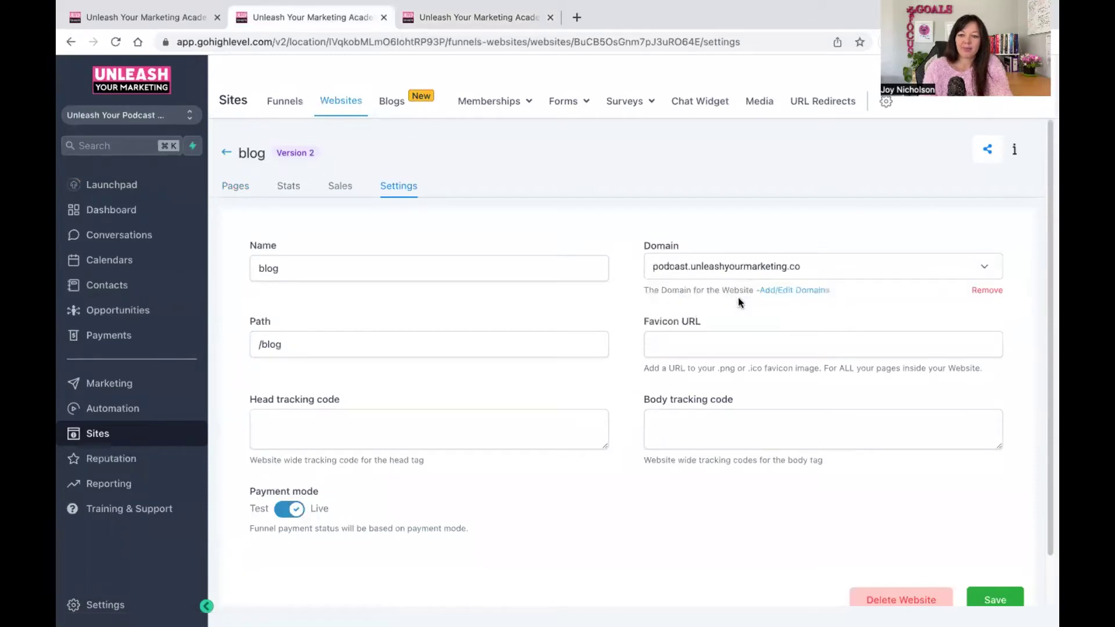
{"action": "left_click", "coordinate": [984, 599]}
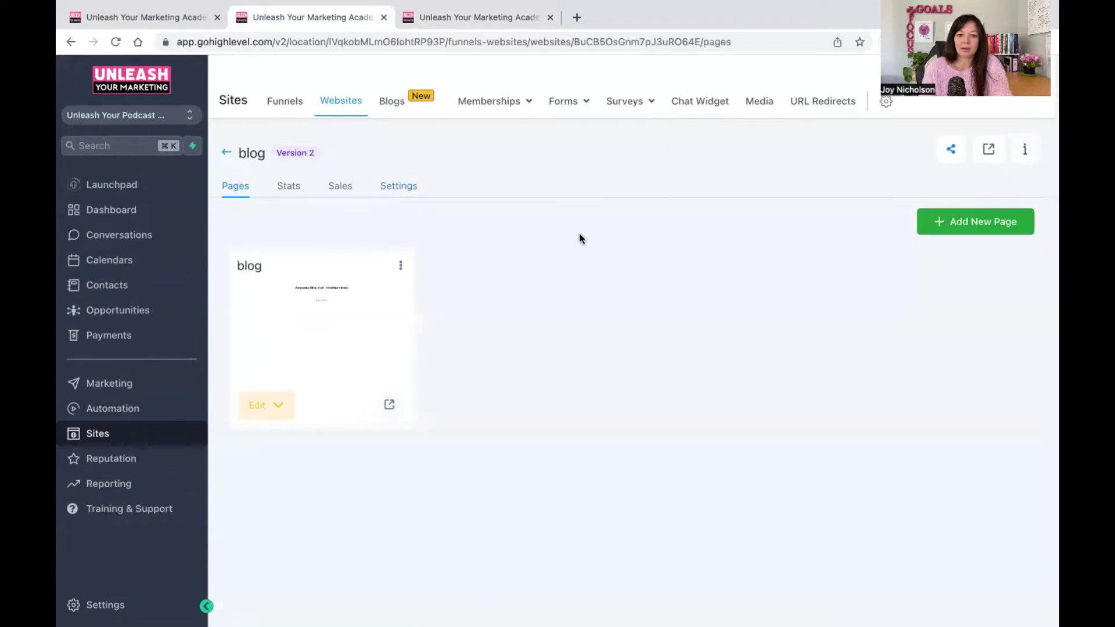
{"action": "left_click", "coordinate": [388, 186]}
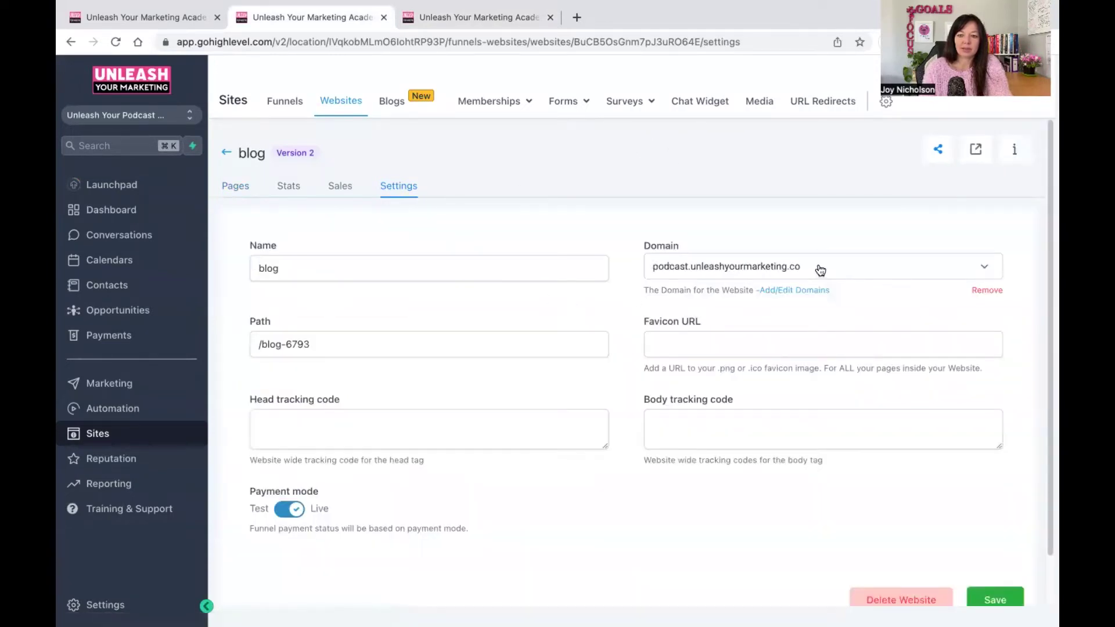
{"action": "left_click", "coordinate": [576, 18]}
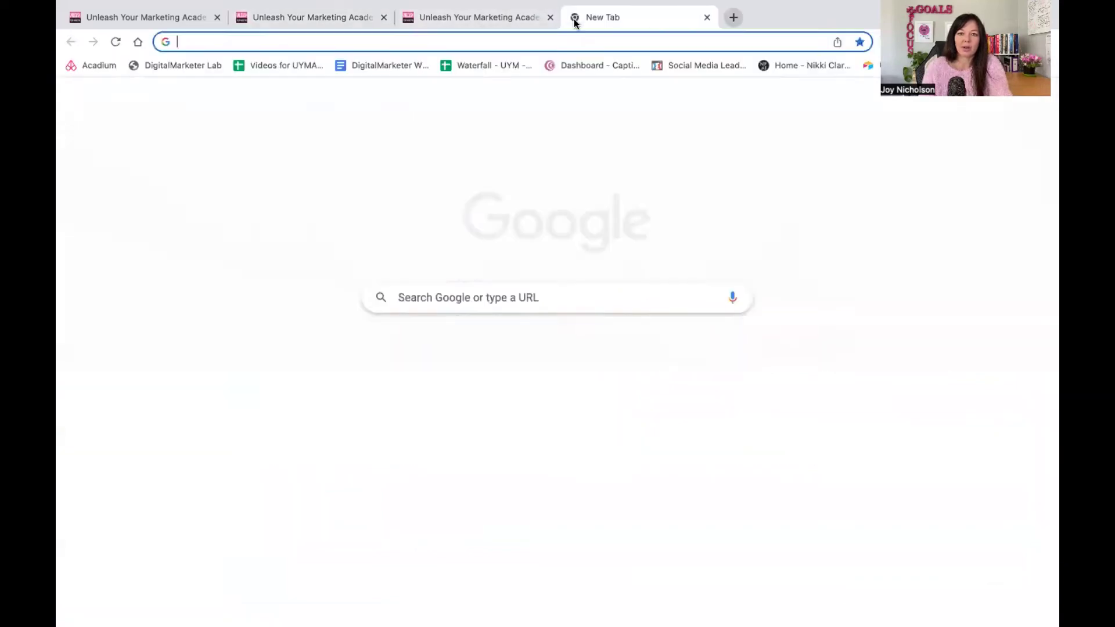
Load podcast.unleashyourmarketing.co and confirm its blog page shows 'No blogs found'
{"action": "type", "text": "po"}
{"action": "key", "text": "Return"}
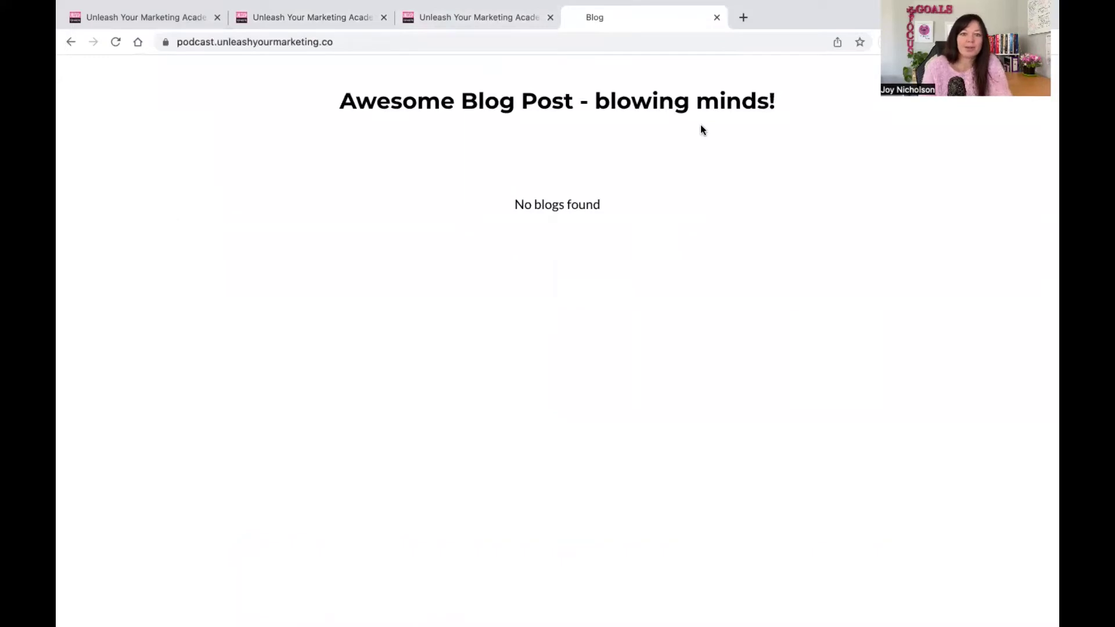
{"action": "left_click_drag", "start_coordinate": [614, 210], "coordinate": [513, 205]}
{"action": "left_click", "coordinate": [577, 226]}
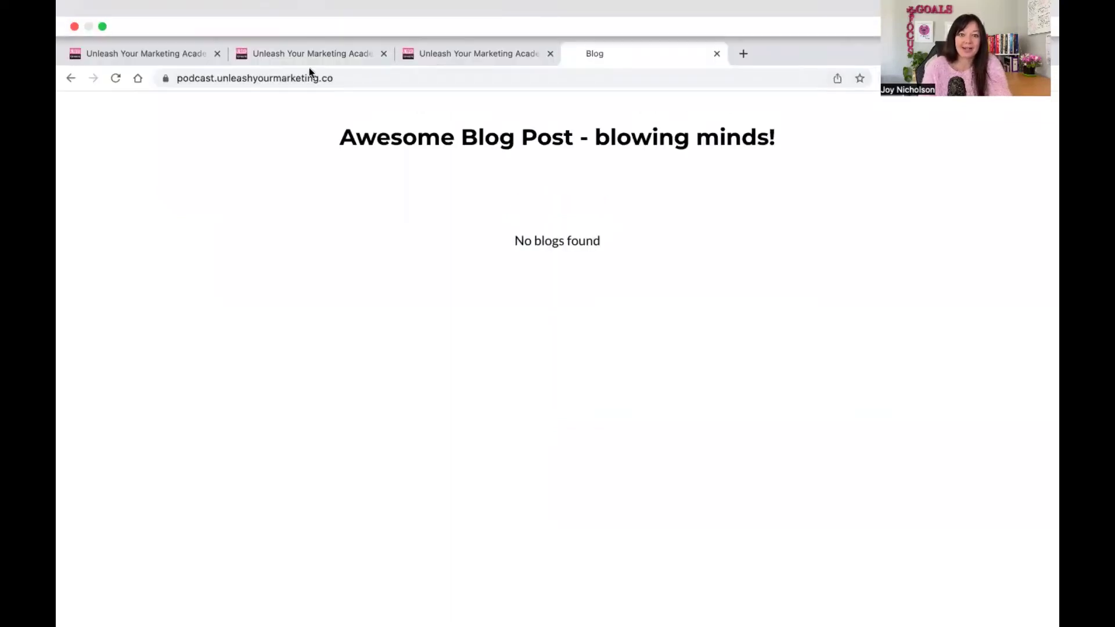
{"action": "left_click", "coordinate": [302, 53]}
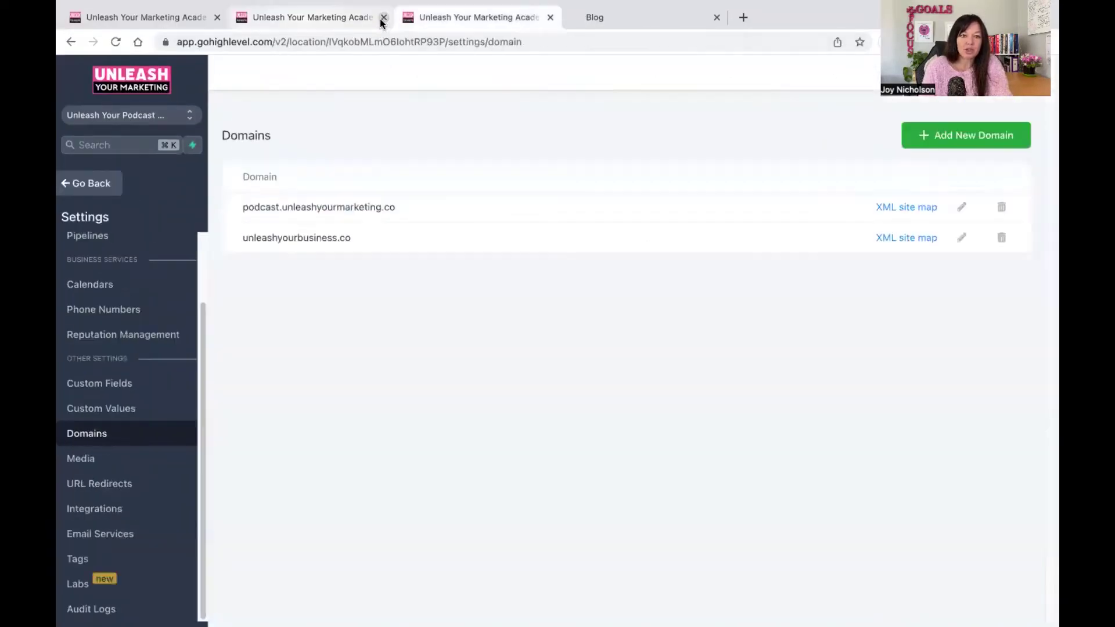
Start a new blog post on the Blogs page titled 'Blogging is fun'
{"action": "left_click", "coordinate": [384, 17]}
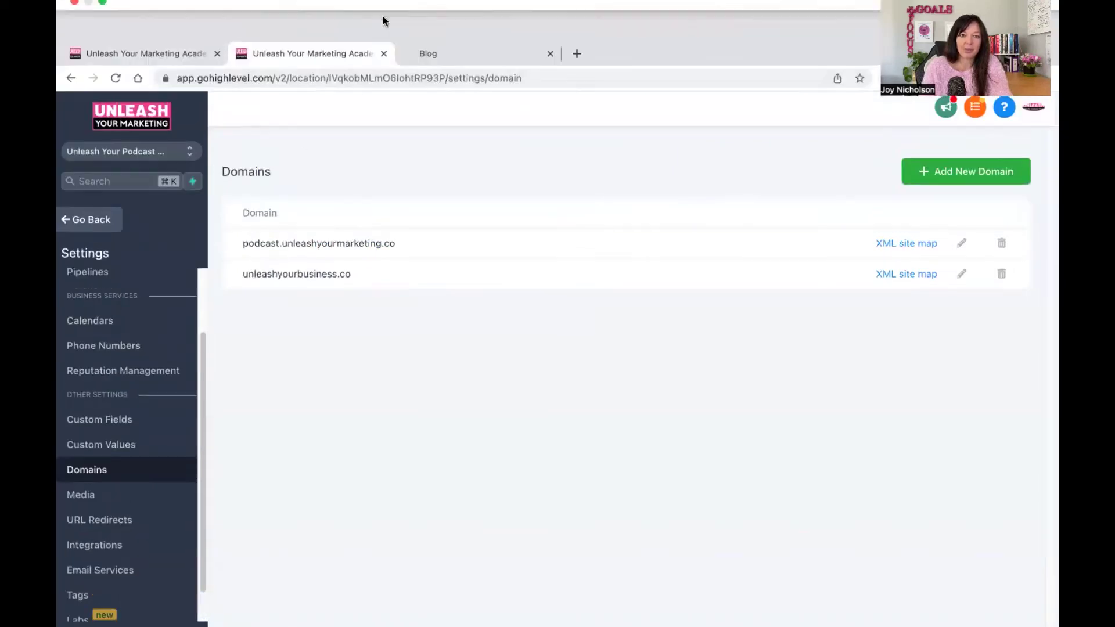
{"action": "left_click", "coordinate": [372, 58]}
{"action": "left_click", "coordinate": [159, 51]}
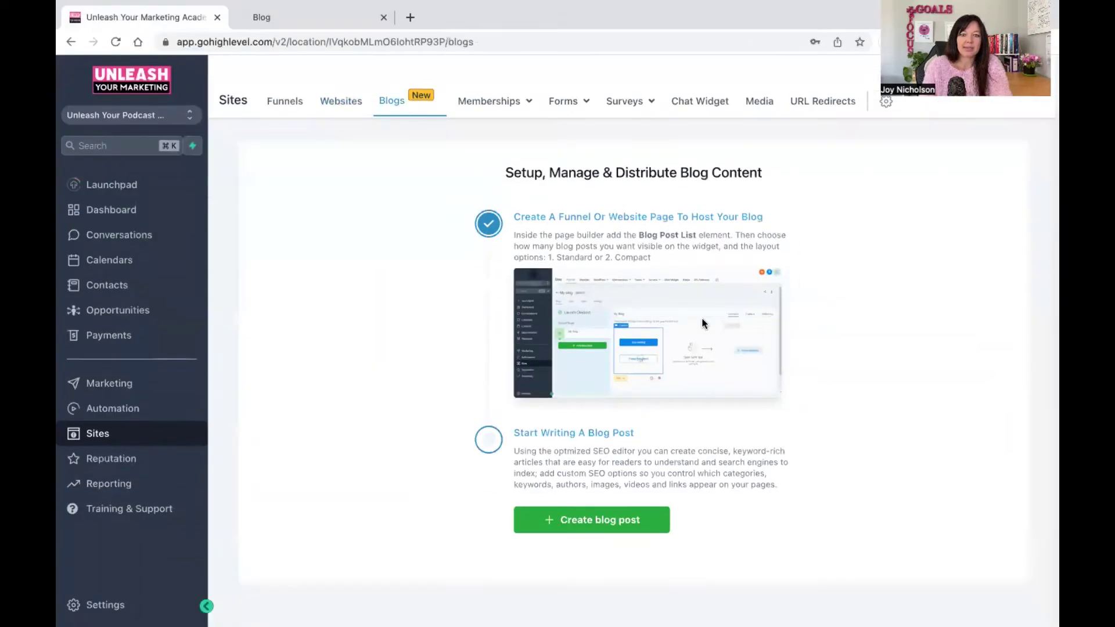
{"action": "left_click", "coordinate": [568, 518]}
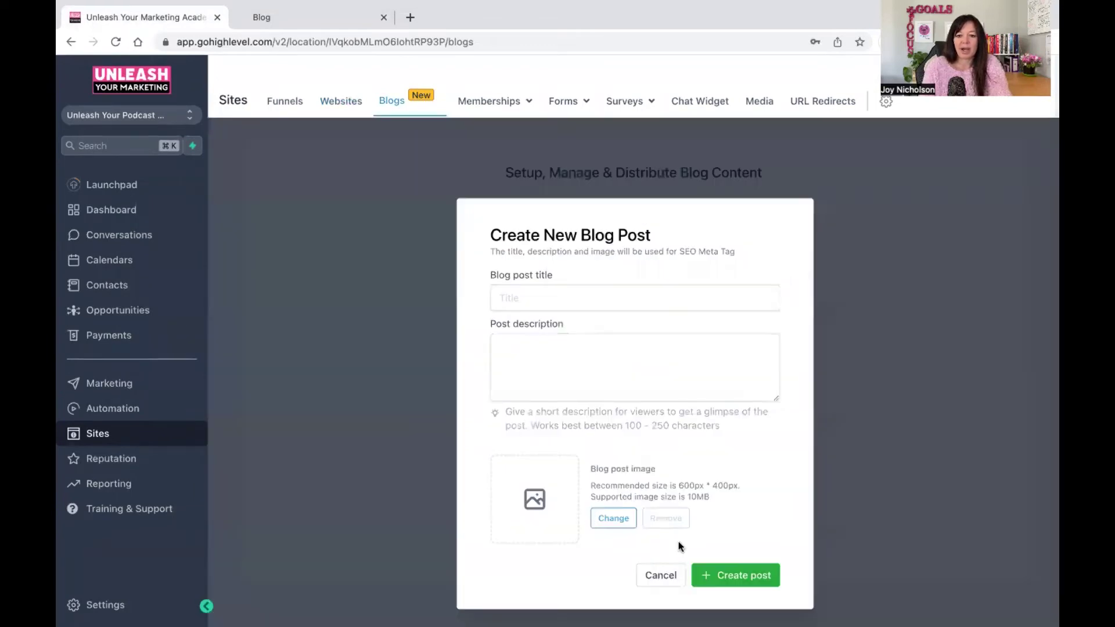
{"action": "left_click", "coordinate": [564, 298]}
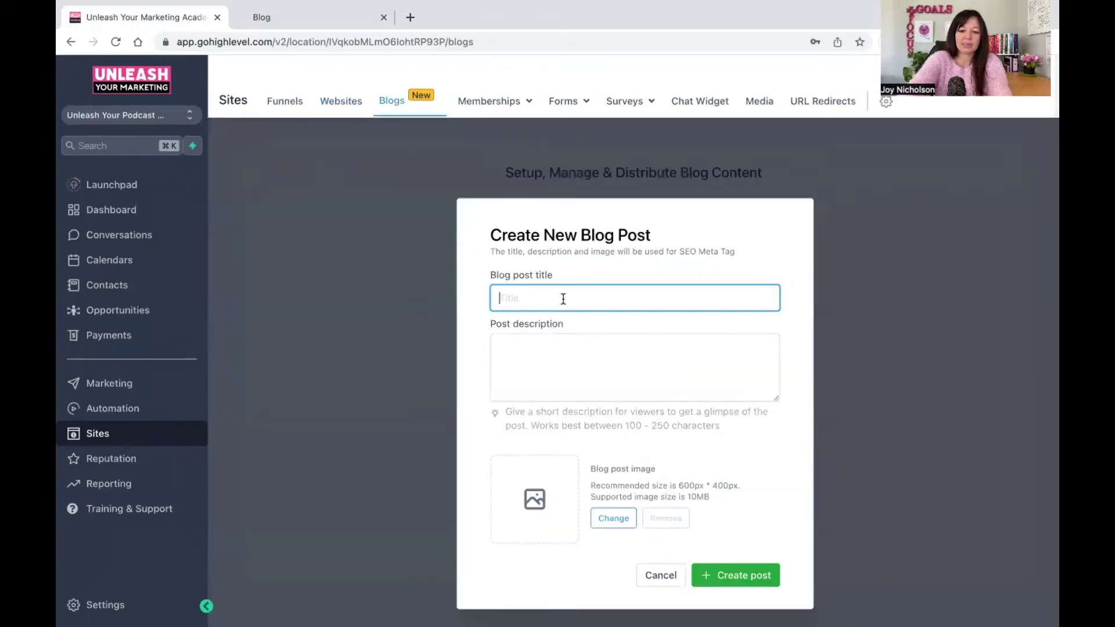
{"action": "type", "text": "Aese"}
{"action": "key", "text": "BackSpace"}
{"action": "key", "text": "BackSpace"}
{"action": "key", "text": "BackSpace"}
{"action": "key", "text": "BackSpace"}
{"action": "type", "text": "Bl"}
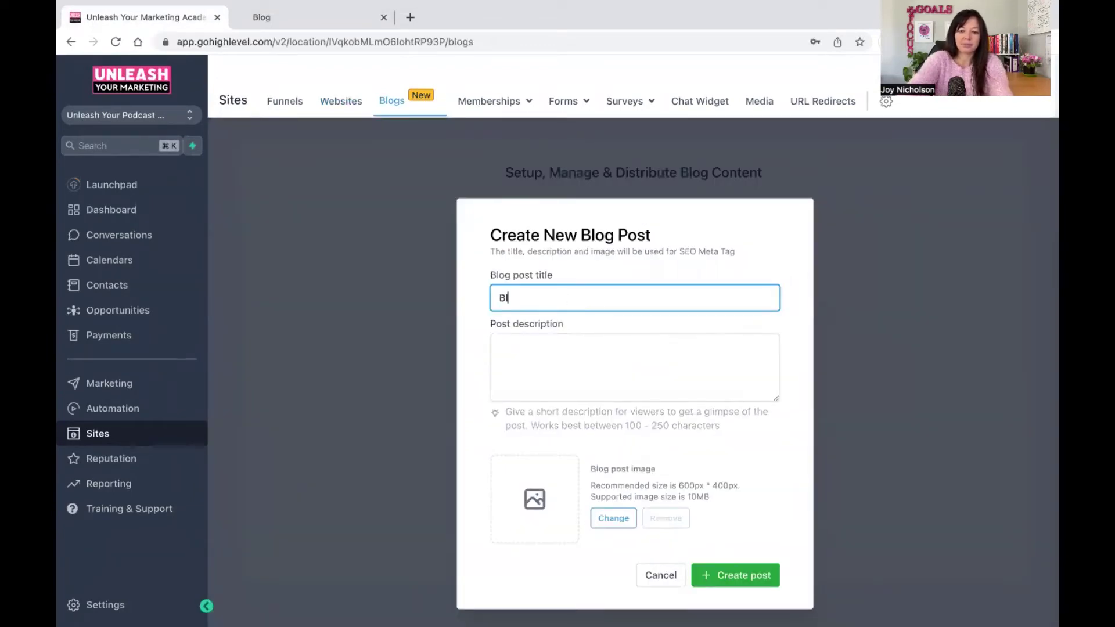
{"action": "type", "text": "ogging is fun"}
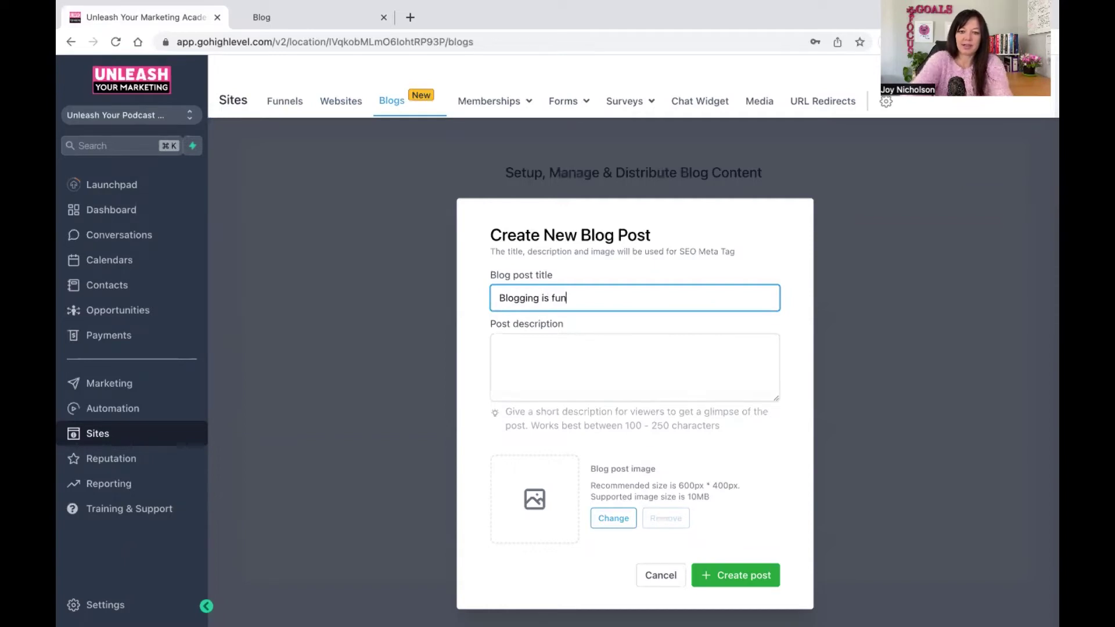
Type throwaway description text, then delete most of it
{"action": "key", "text": "Tab"}
{"action": "type", "text": "dsdsafas"}
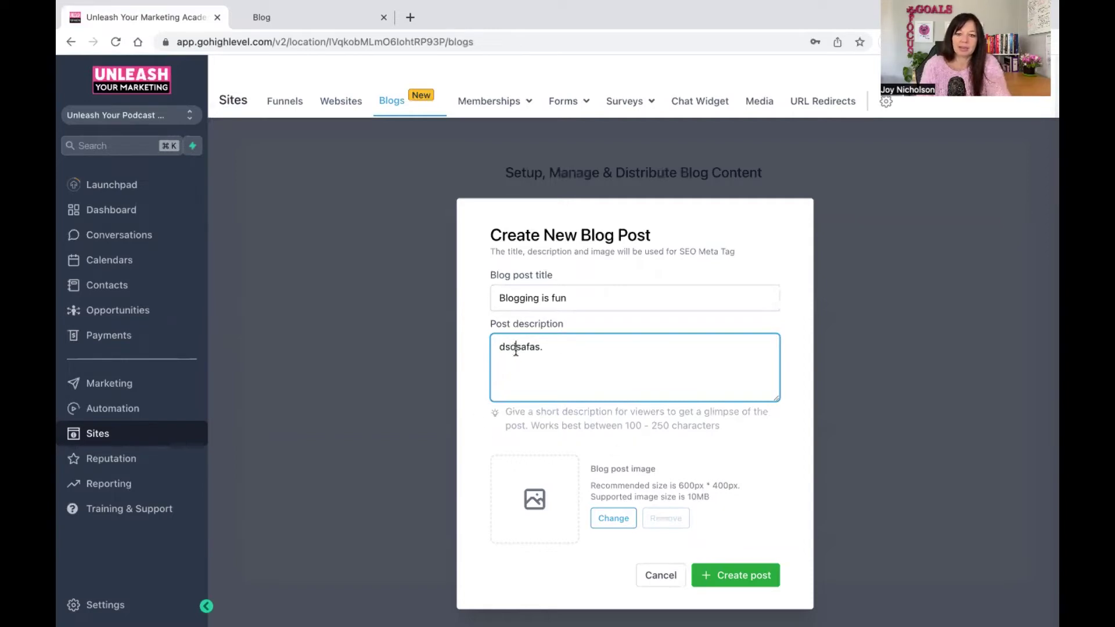
{"action": "left_click_drag", "start_coordinate": [575, 352], "coordinate": [474, 330]}
{"action": "left_click", "coordinate": [568, 355]}
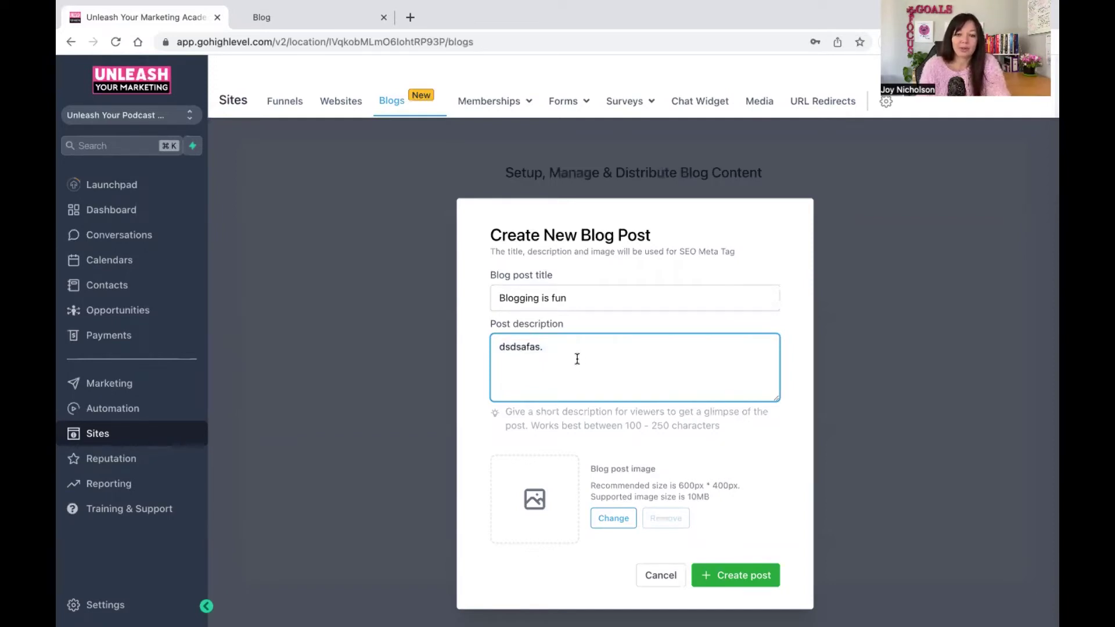
{"action": "left_click_drag", "start_coordinate": [555, 346], "coordinate": [502, 339]}
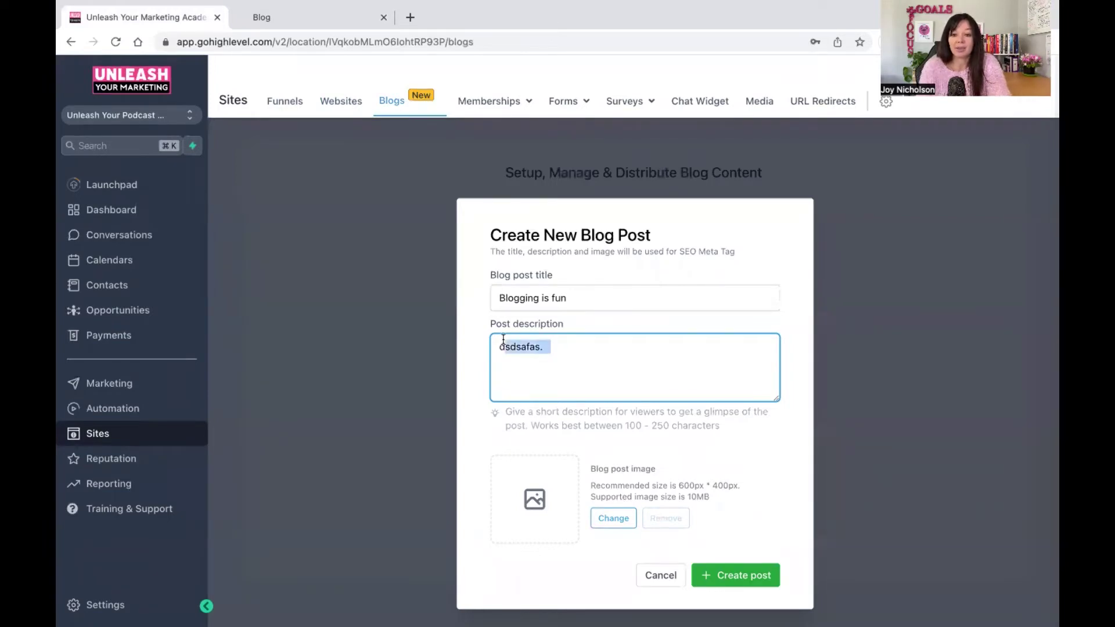
{"action": "key", "text": "BackSpace"}
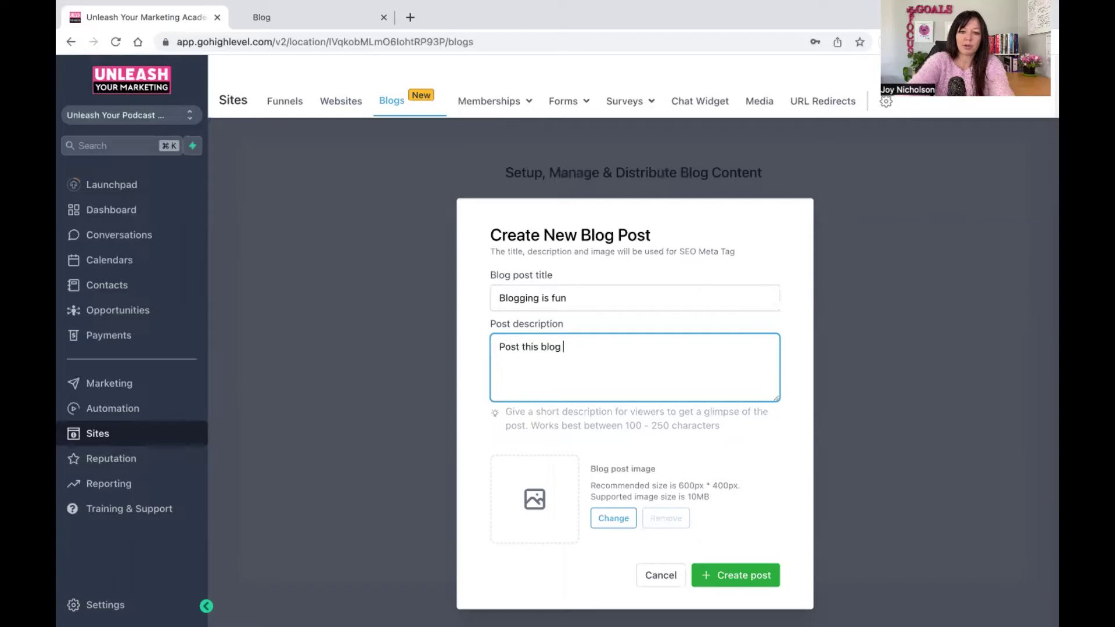
Choose the purple podcast image from the media library and create the post
{"action": "left_click", "coordinate": [627, 525]}
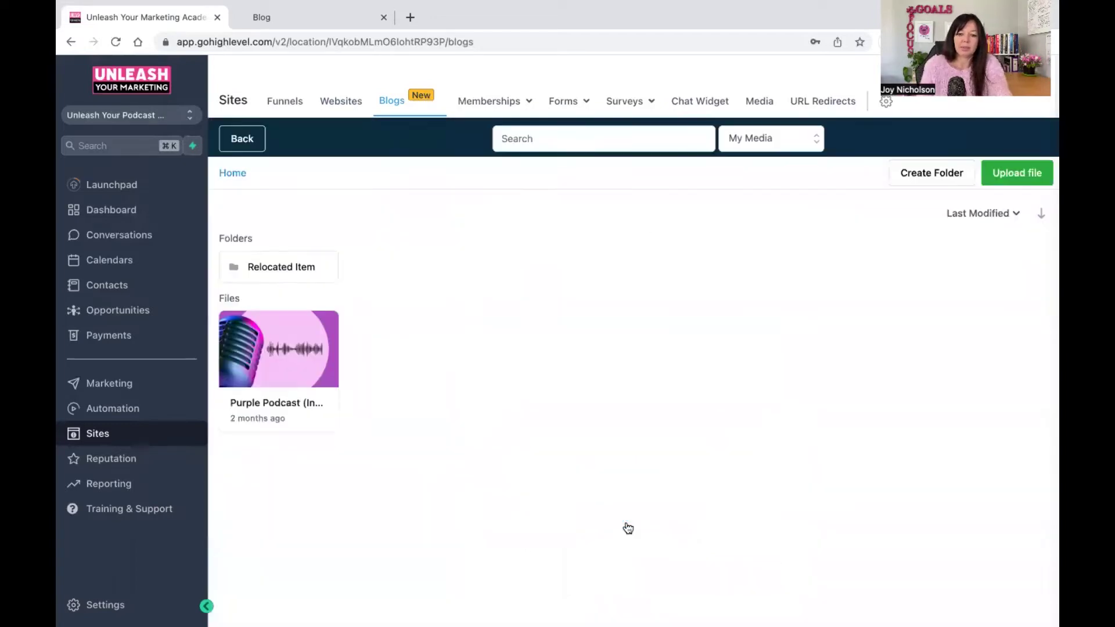
{"action": "left_click", "coordinate": [314, 367]}
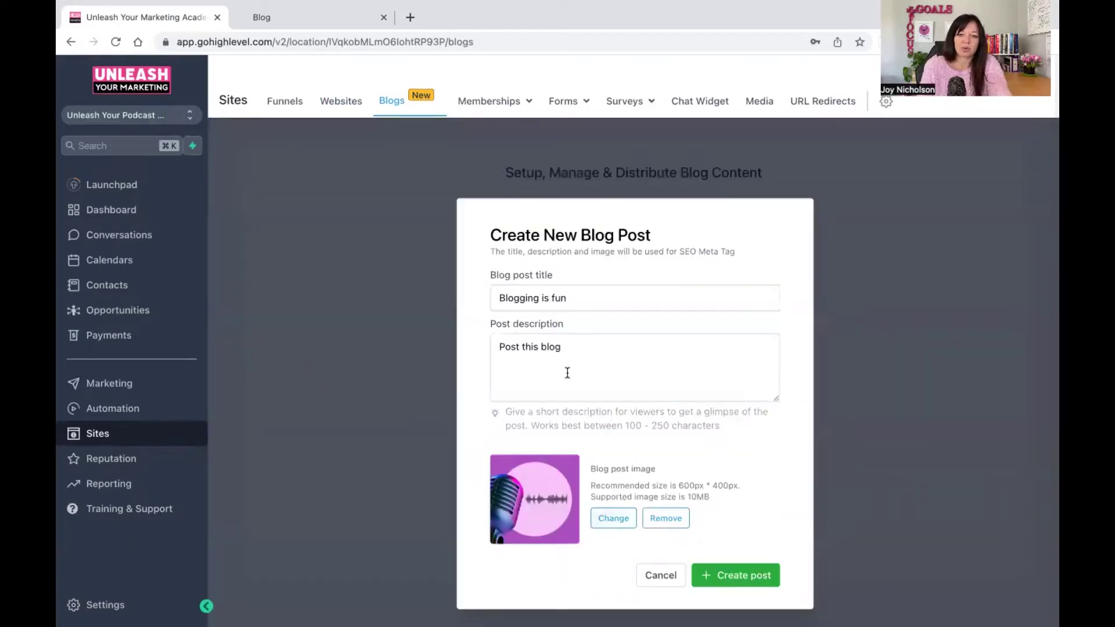
{"action": "left_click", "coordinate": [654, 367]}
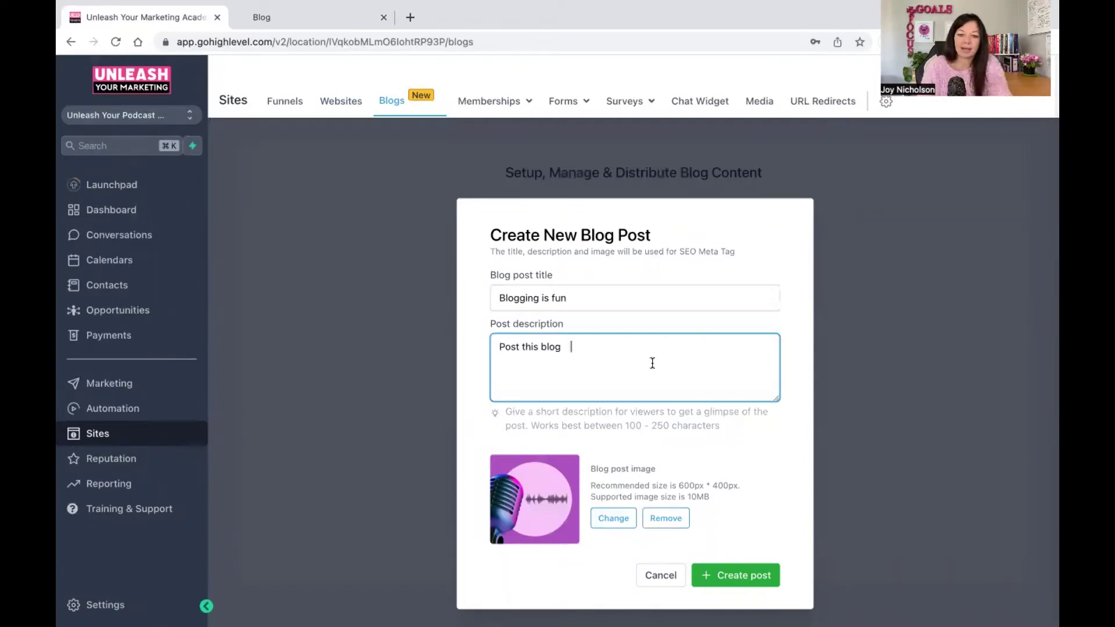
{"action": "left_click", "coordinate": [734, 576]}
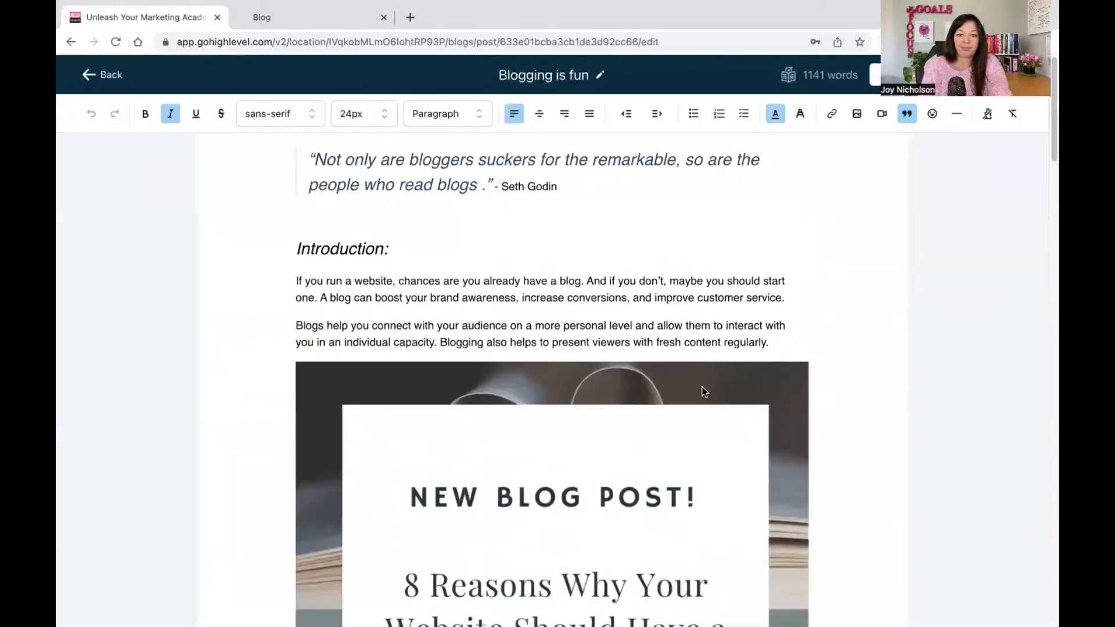
Add an empty paragraph after the second Introduction paragraph, removing the test word typed there
{"action": "scroll", "coordinate": [585, 237], "scroll_direction": "down", "scroll_amount": 15}
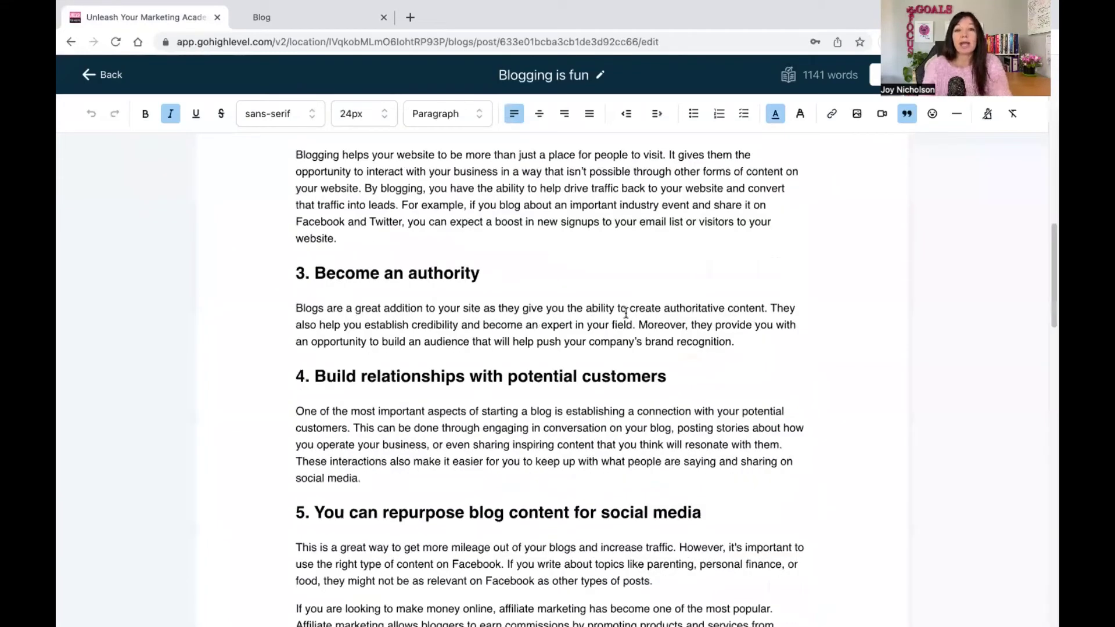
{"action": "scroll", "coordinate": [626, 313], "scroll_direction": "up", "scroll_amount": 12}
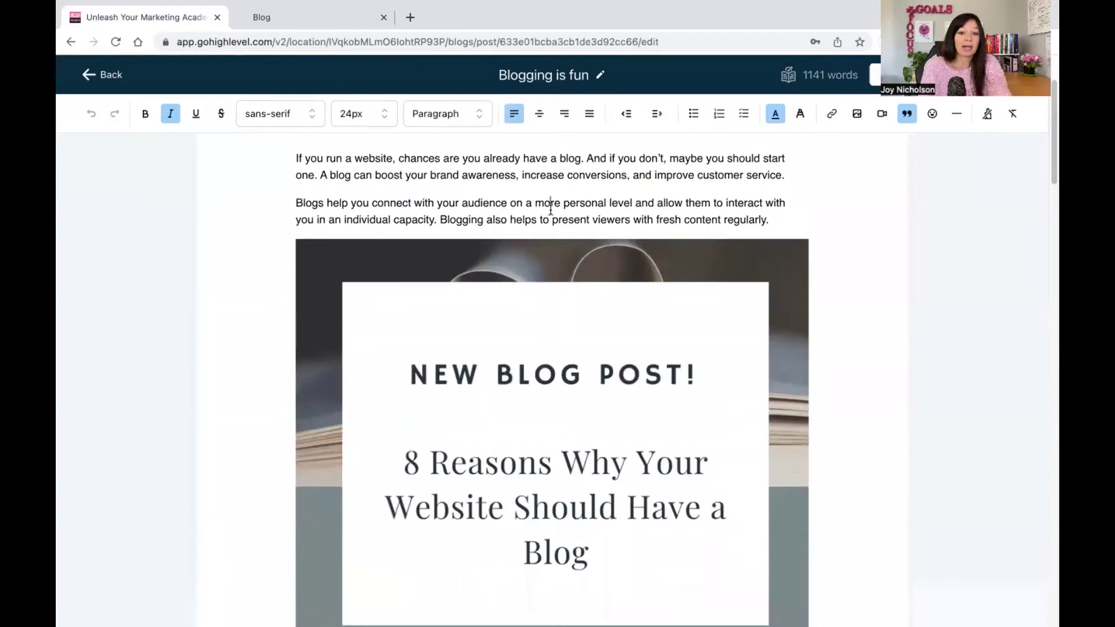
{"action": "left_click", "coordinate": [551, 206]}
{"action": "left_click", "coordinate": [782, 212]}
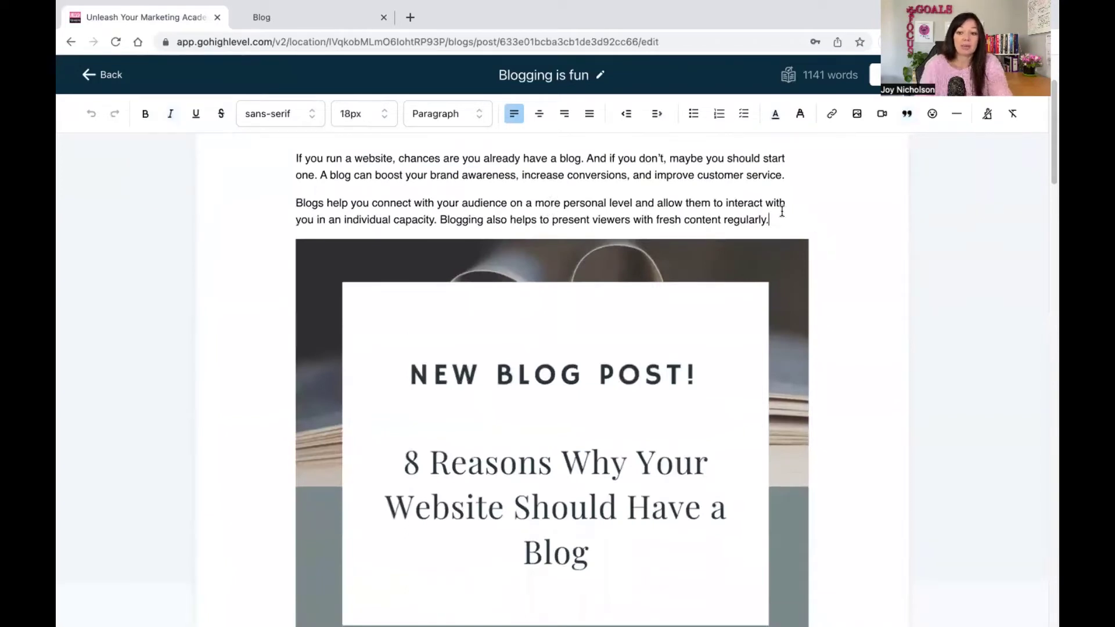
{"action": "key", "text": "Return"}
{"action": "type", "text": "tehejt"}
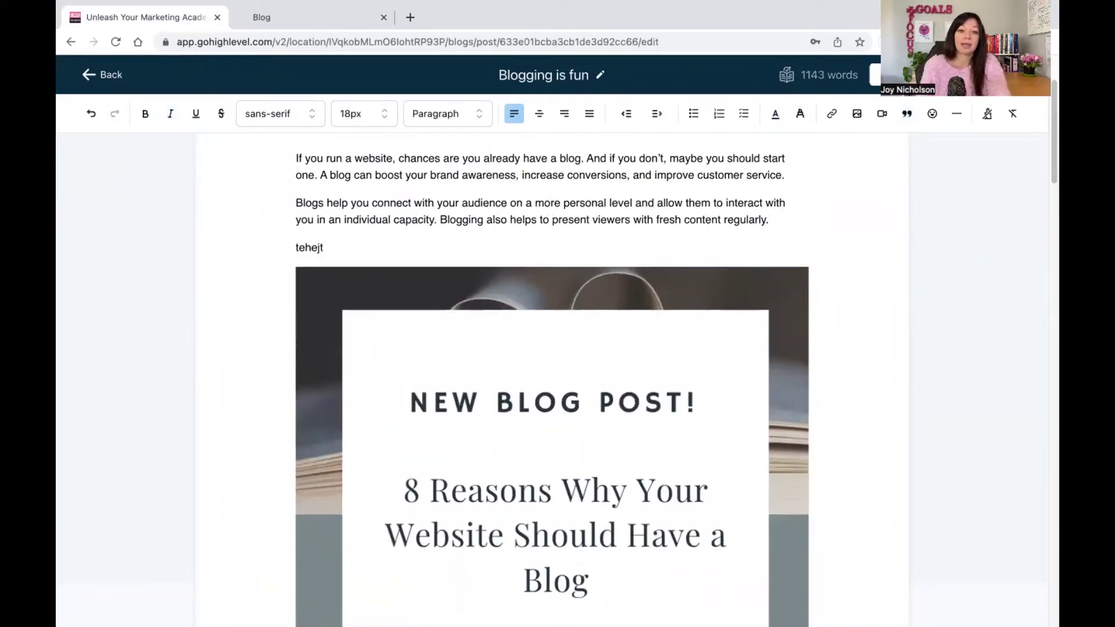
{"action": "left_click_drag", "start_coordinate": [363, 252], "coordinate": [239, 241]}
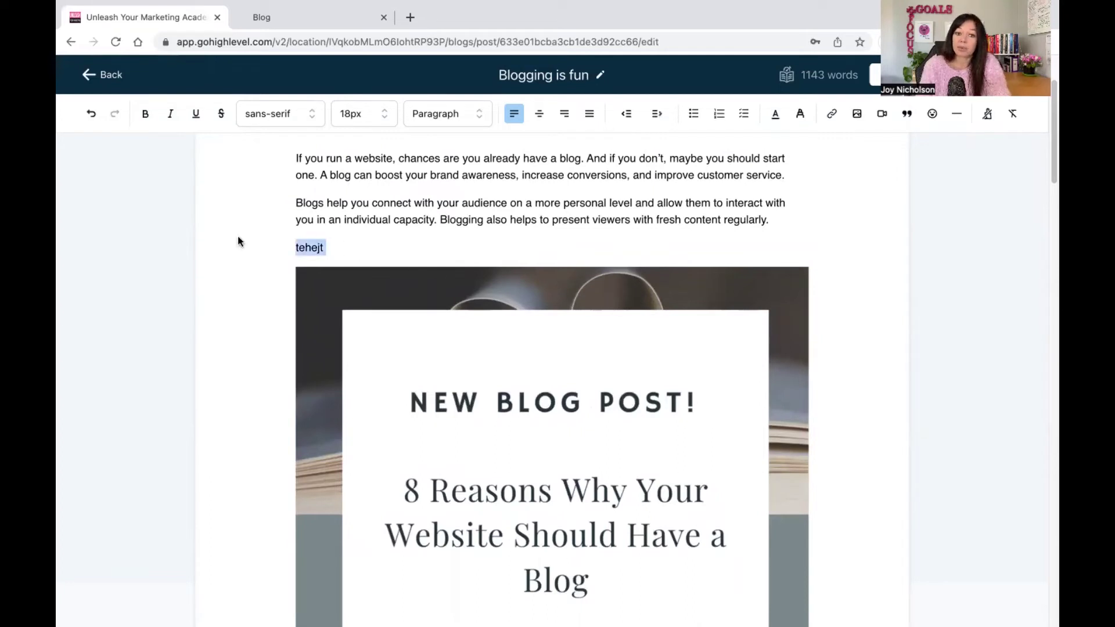
{"action": "key", "text": "Left"}
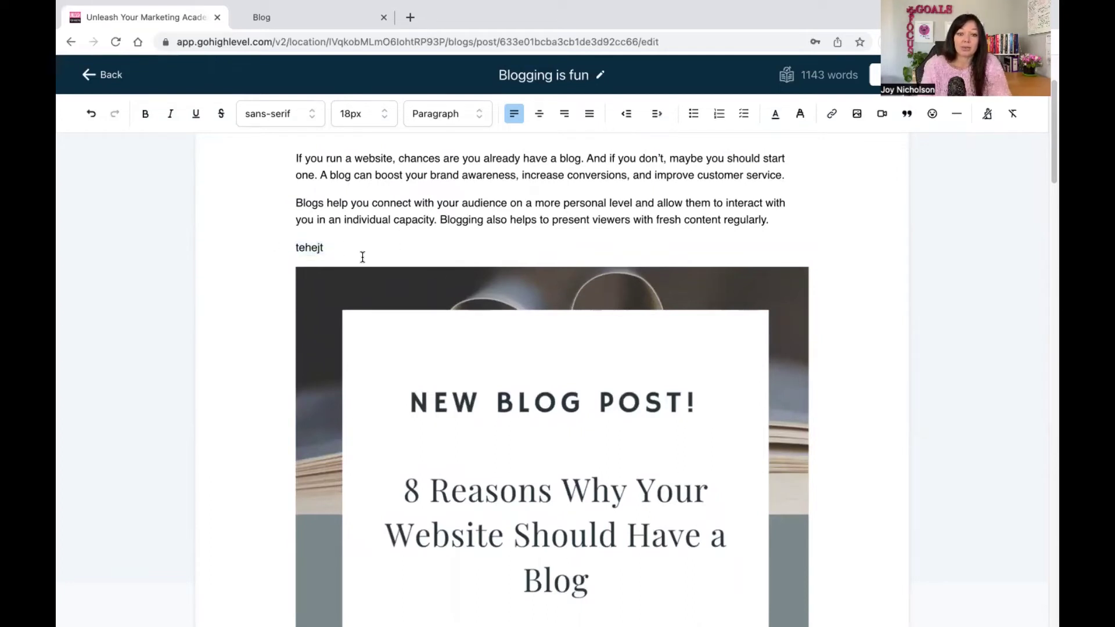
{"action": "double_click", "coordinate": [296, 246]}
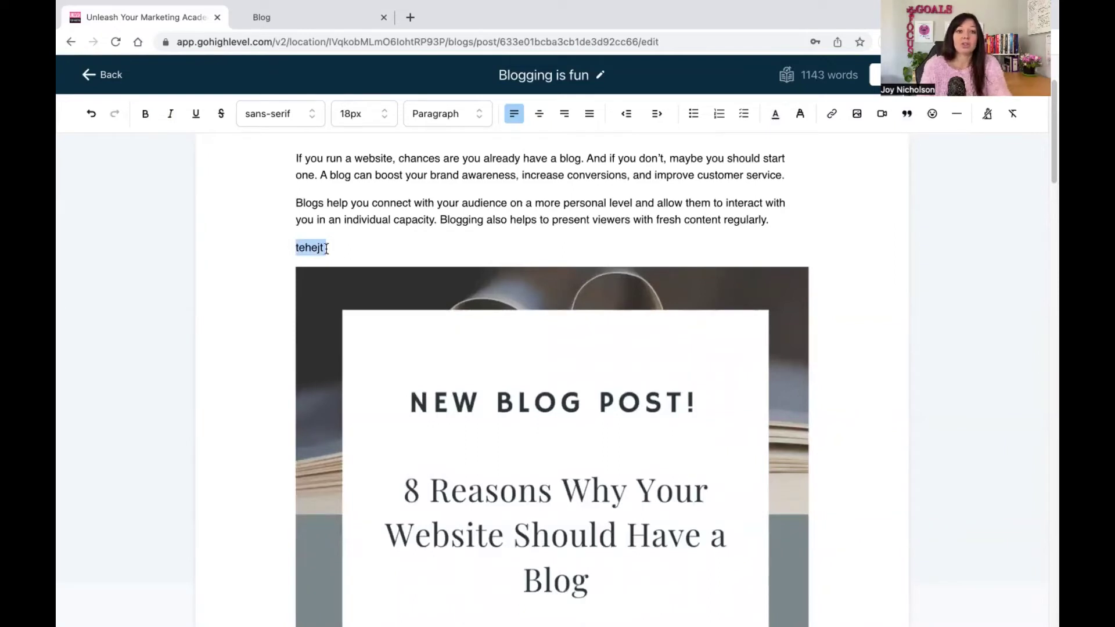
{"action": "left_click", "coordinate": [394, 253]}
{"action": "left_click_drag", "start_coordinate": [341, 246], "coordinate": [243, 246]}
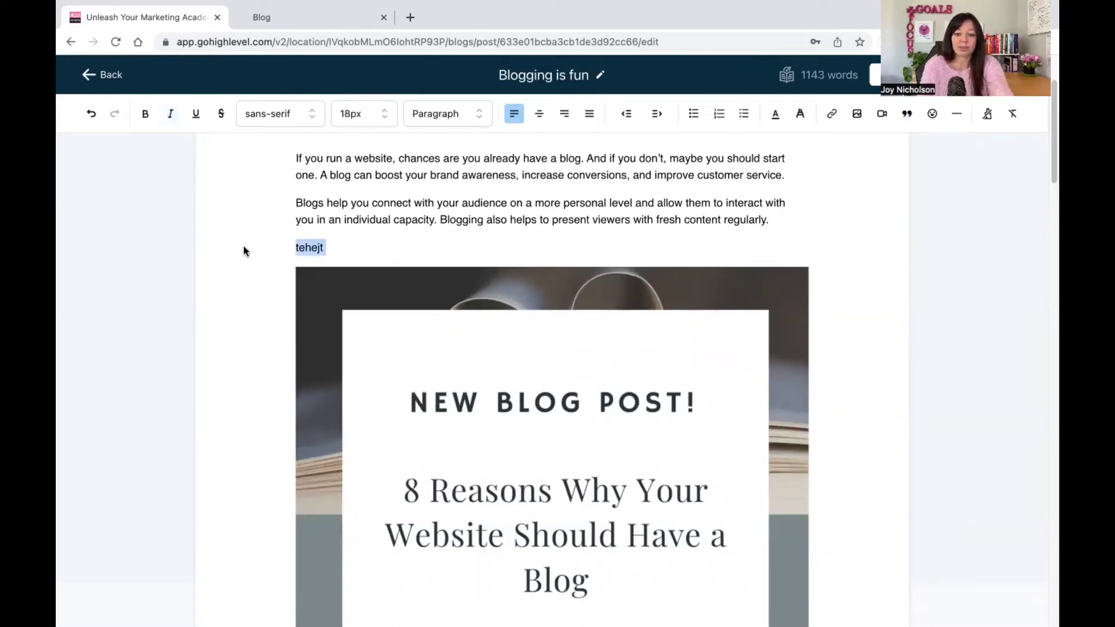
{"action": "key", "text": "BackSpace"}
Select the post's header image and bring up the font family list
{"action": "scroll", "coordinate": [580, 336], "scroll_direction": "up", "scroll_amount": 1}
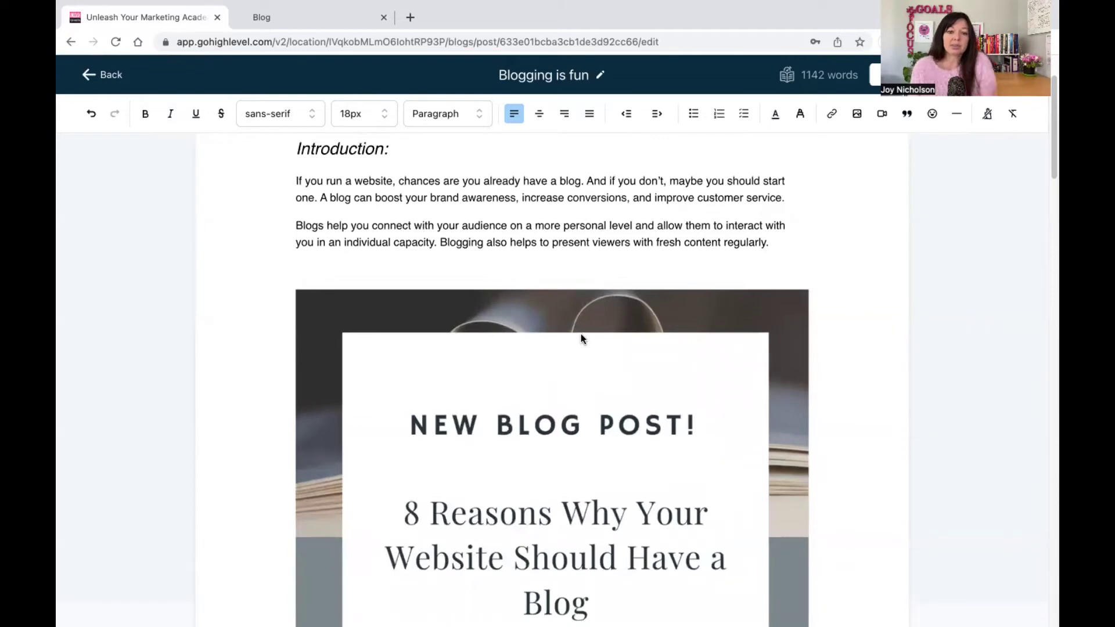
{"action": "scroll", "coordinate": [626, 336], "scroll_direction": "up", "scroll_amount": 2}
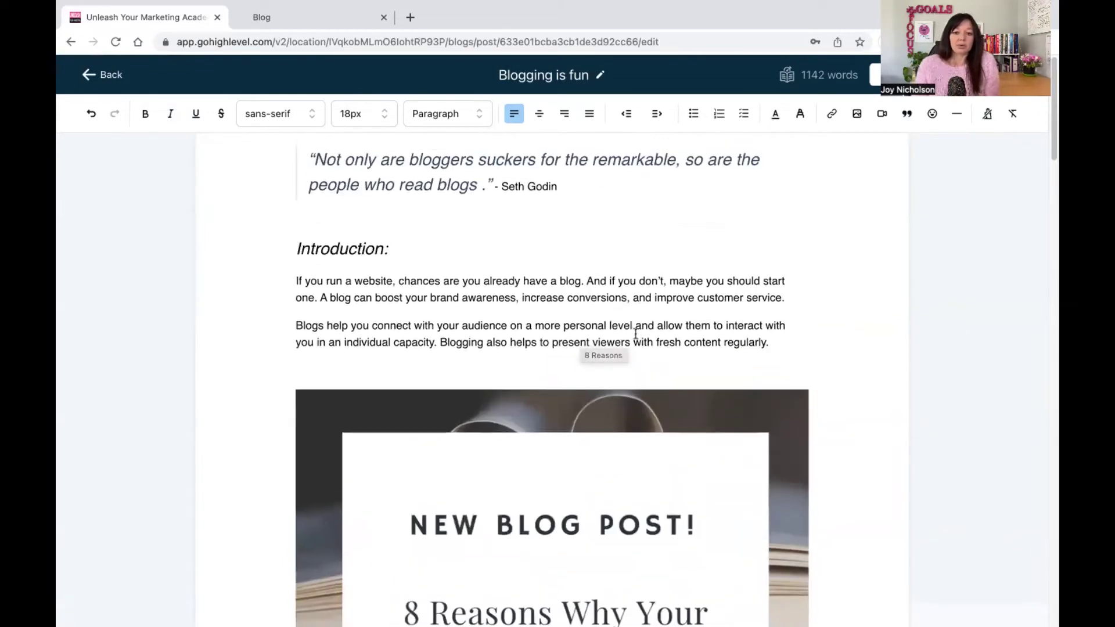
{"action": "scroll", "coordinate": [626, 325], "scroll_direction": "down", "scroll_amount": 10}
{"action": "scroll", "coordinate": [626, 323], "scroll_direction": "up", "scroll_amount": 10}
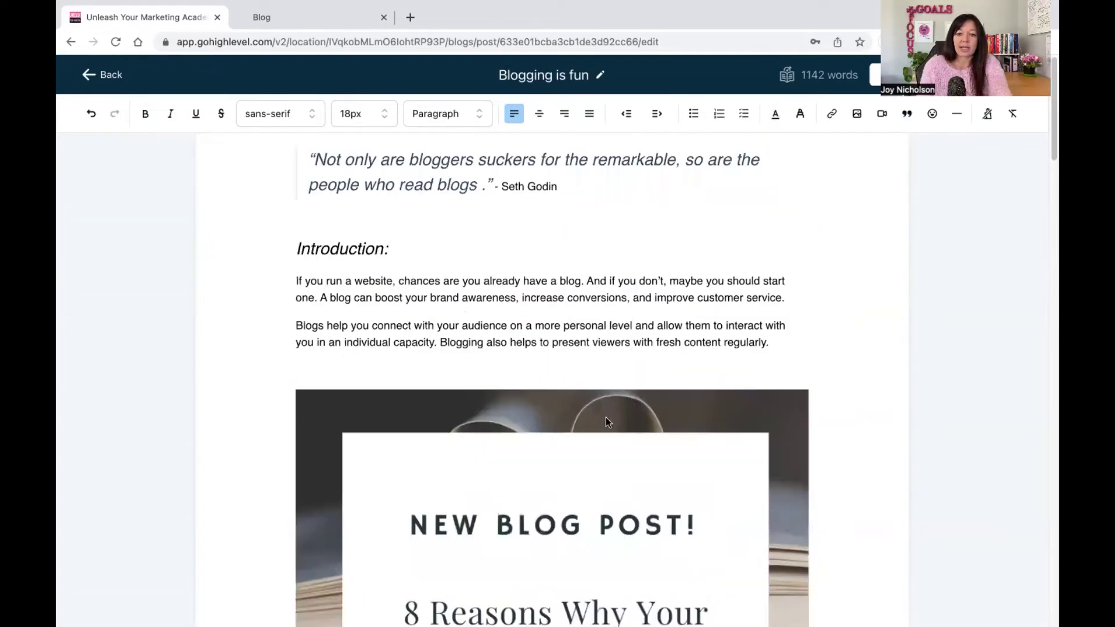
{"action": "left_click", "coordinate": [591, 489]}
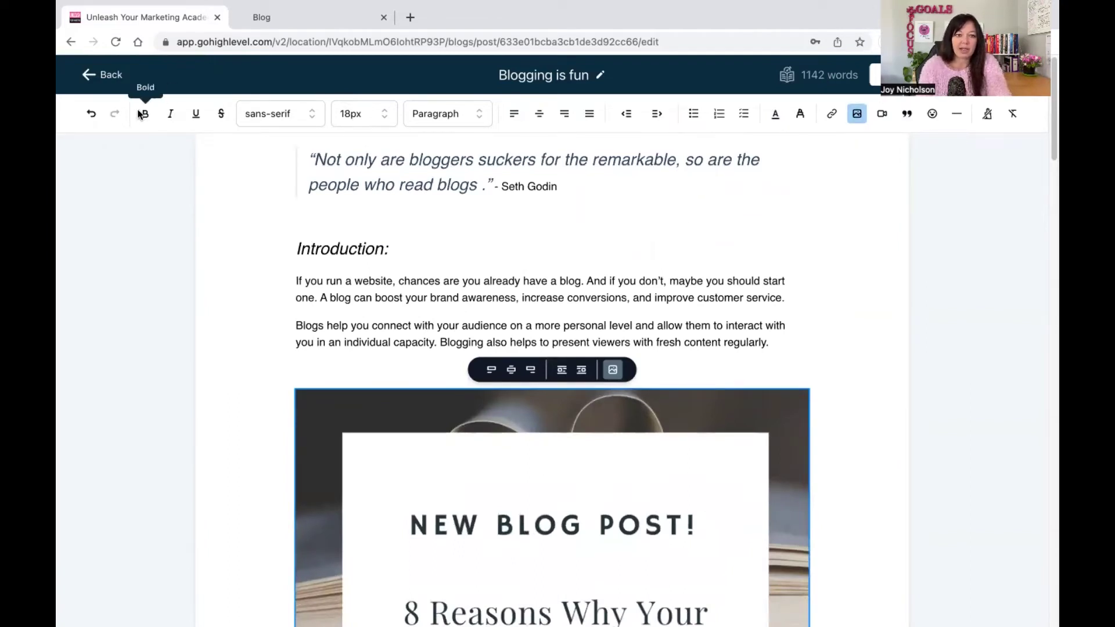
{"action": "left_click", "coordinate": [296, 116]}
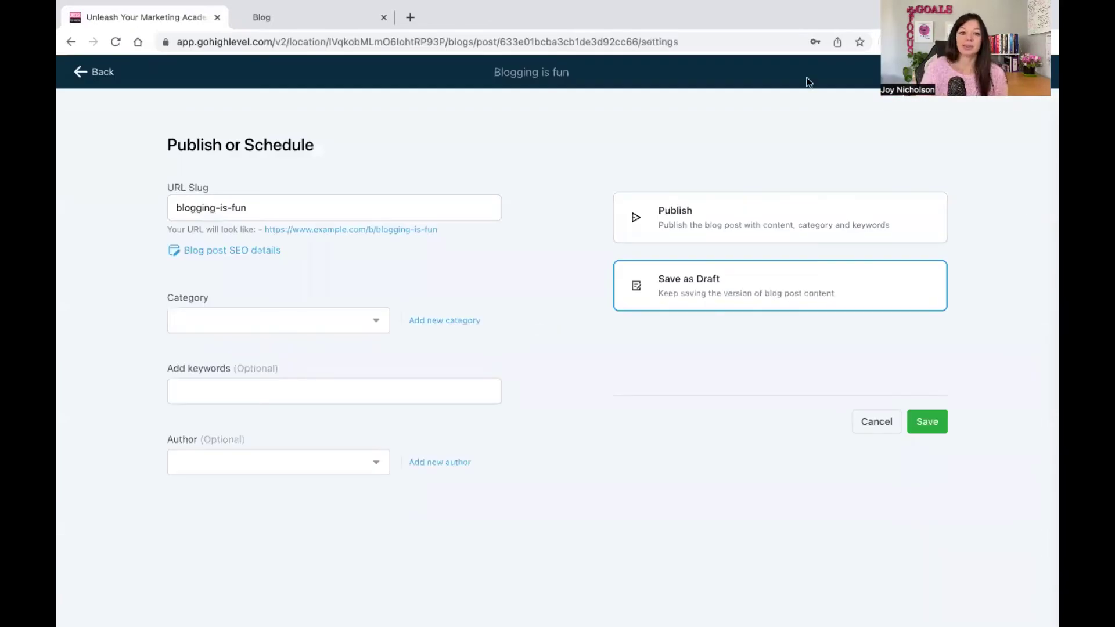
Open the blog category list in the post settings beside the blogging-is-fun slug
{"action": "left_click", "coordinate": [270, 211]}
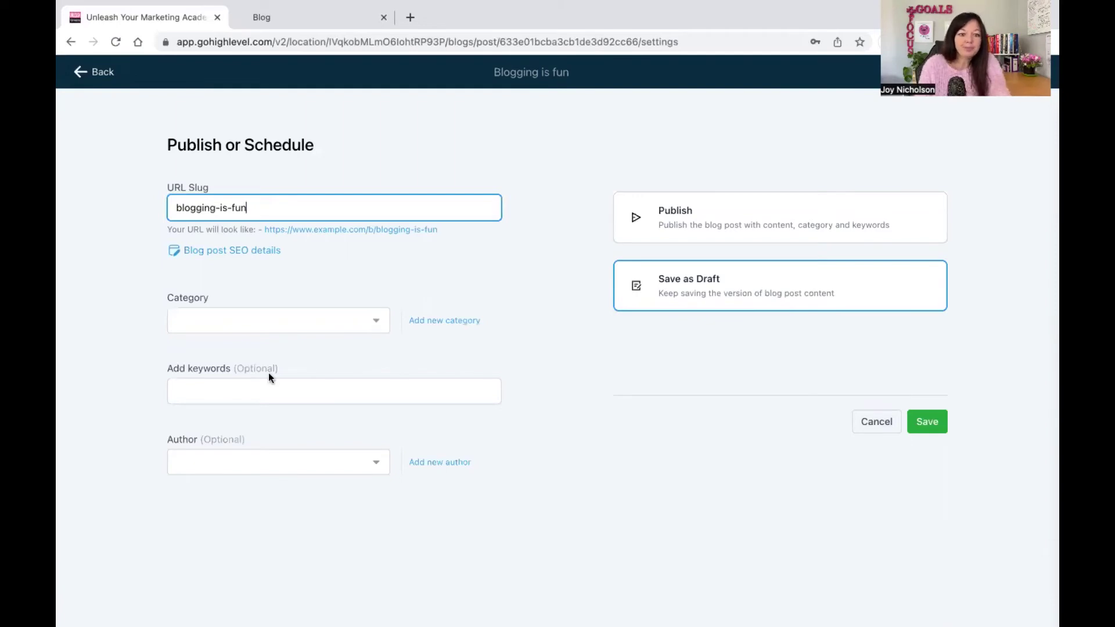
{"action": "left_click", "coordinate": [259, 314]}
Assign Podcasting, then start a new category labelled Podcasting with the purple podcast image
{"action": "left_click", "coordinate": [252, 347]}
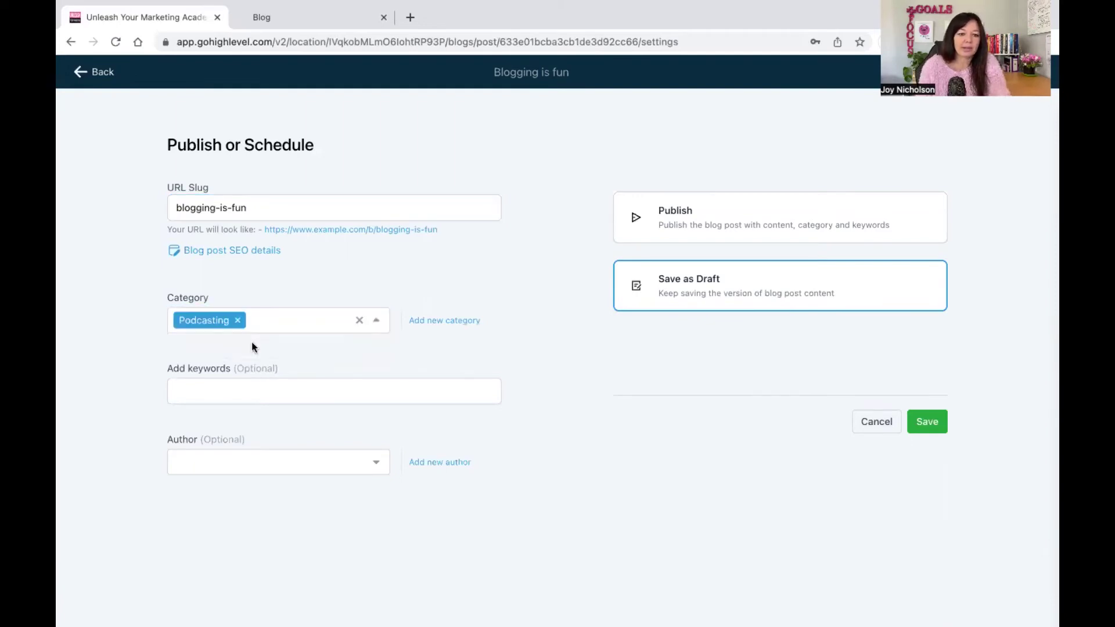
{"action": "left_click", "coordinate": [429, 320]}
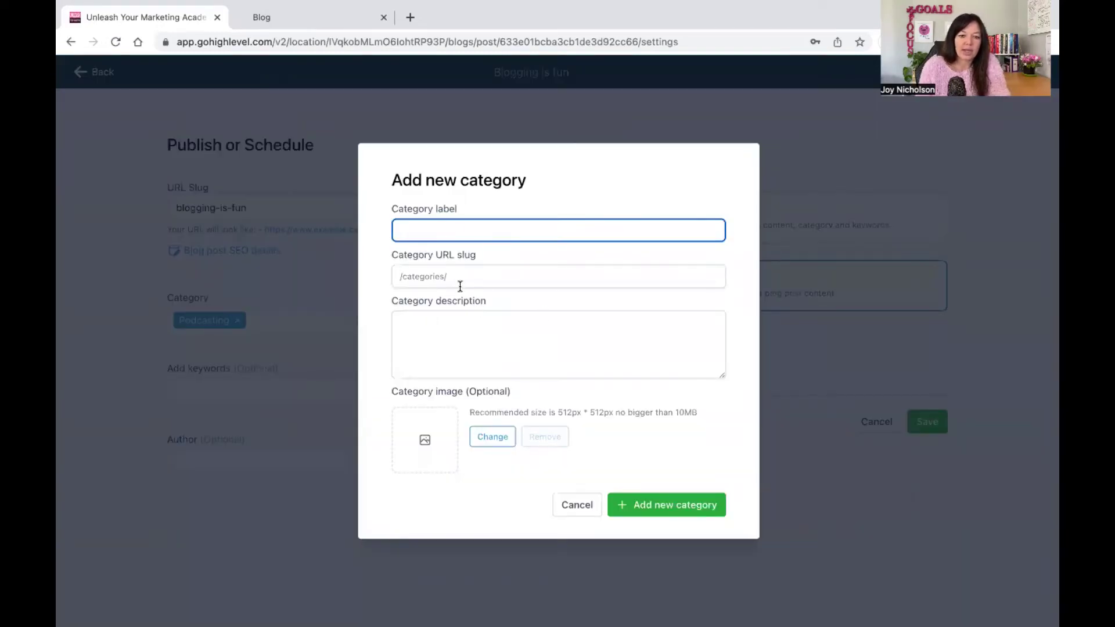
{"action": "left_click", "coordinate": [459, 344]}
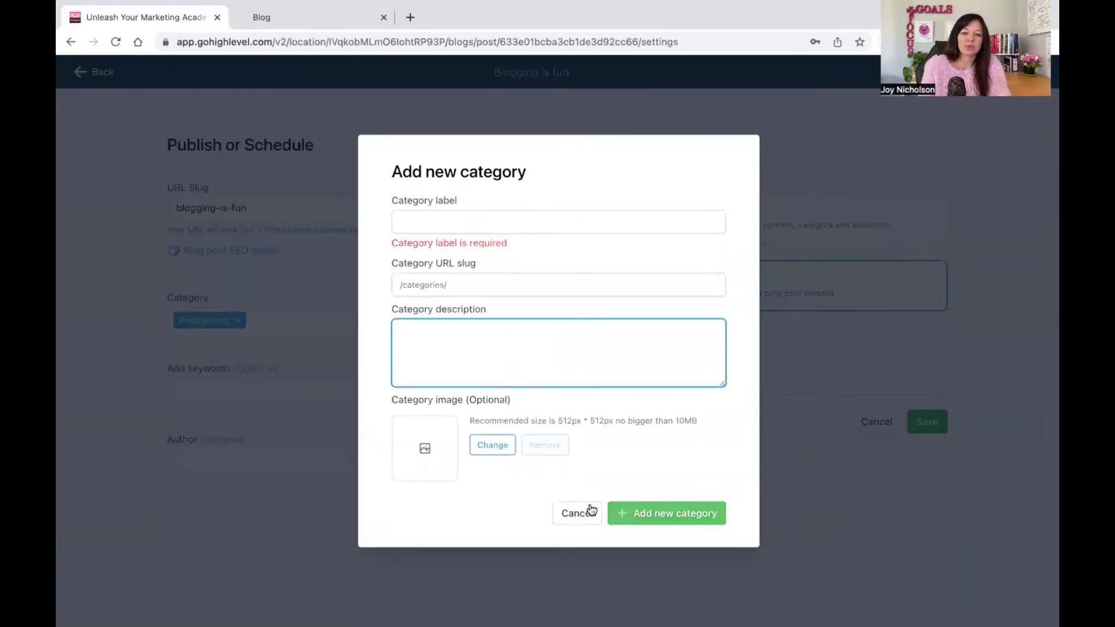
{"action": "left_click", "coordinate": [436, 224]}
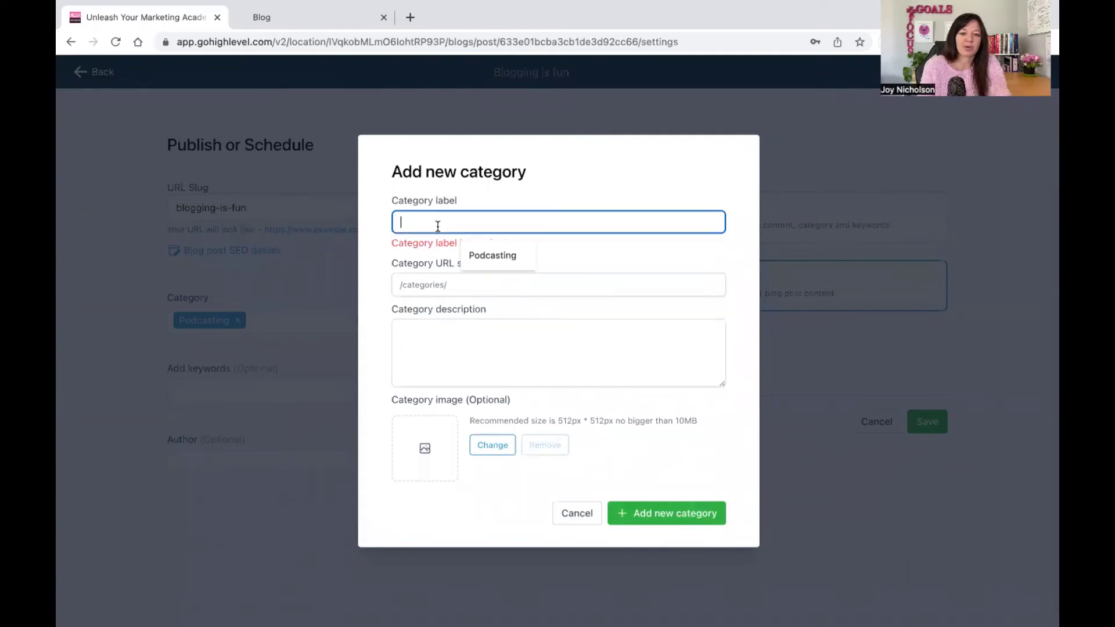
{"action": "left_click", "coordinate": [492, 259]}
{"action": "left_click", "coordinate": [465, 357]}
{"action": "left_click", "coordinate": [491, 446]}
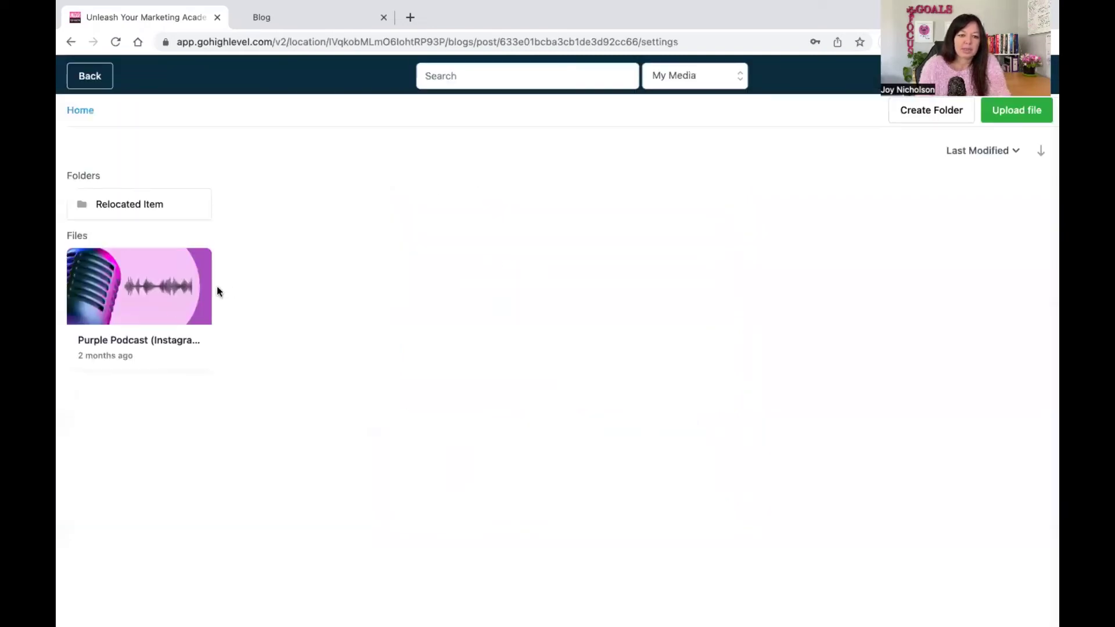
{"action": "left_click", "coordinate": [175, 304]}
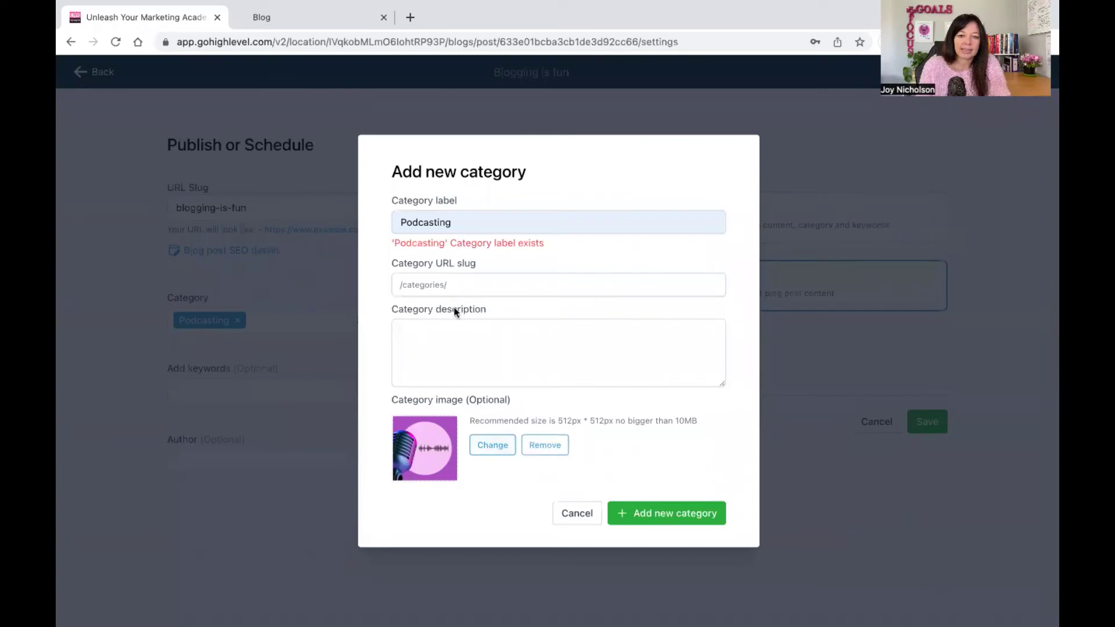
Describe the new category as 'Yes this is awesome' and rename its label to Podcasting2
{"action": "left_click", "coordinate": [465, 339]}
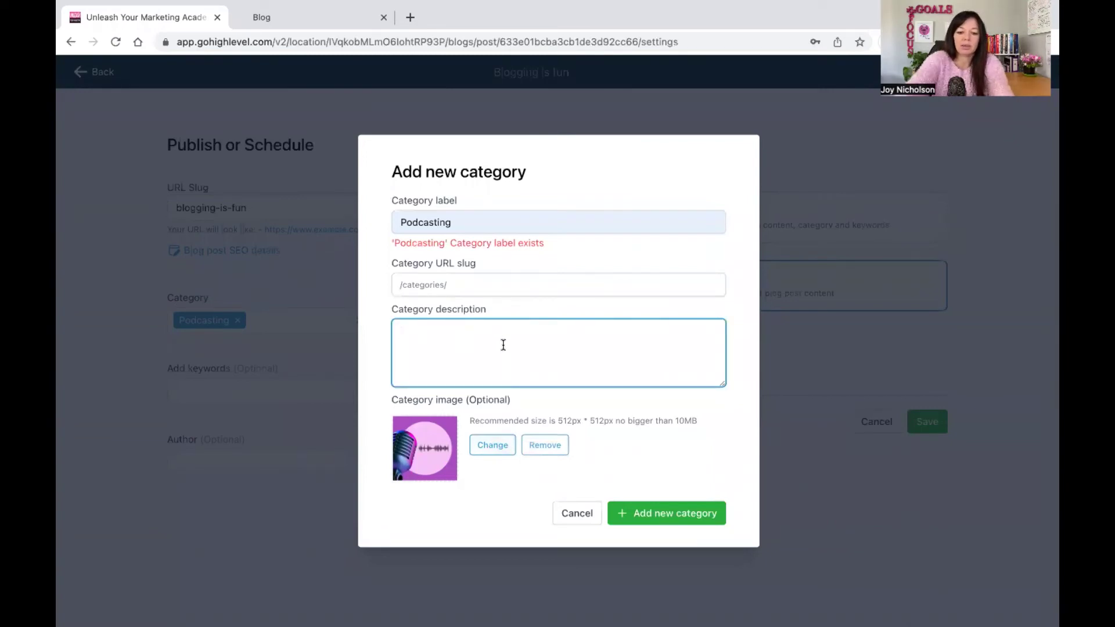
{"action": "type", "text": "Yes this is "}
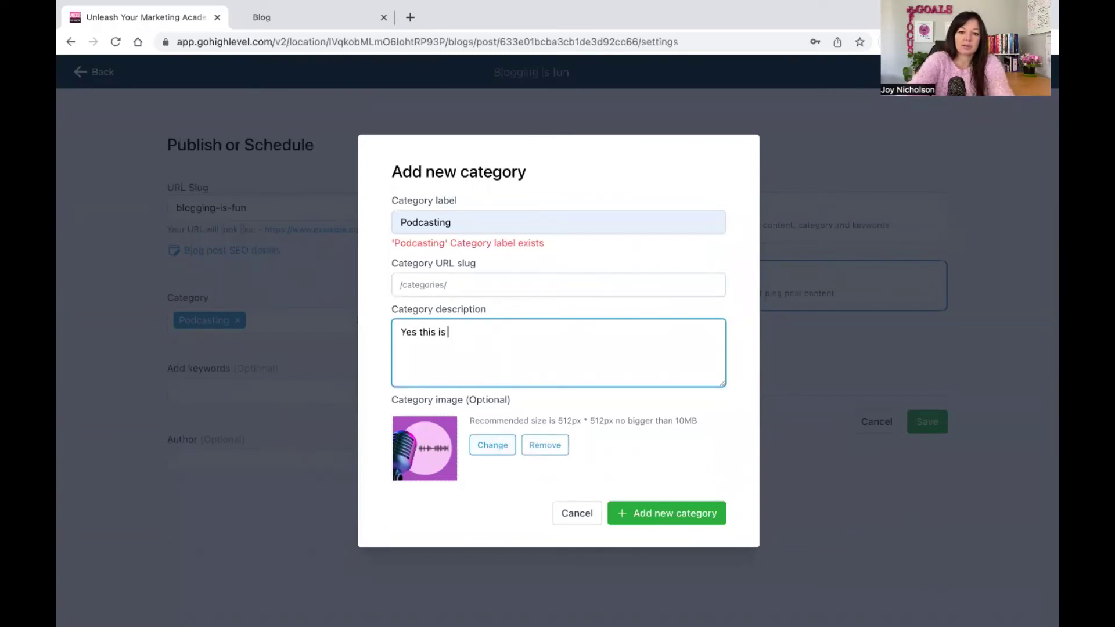
{"action": "type", "text": "awesome"}
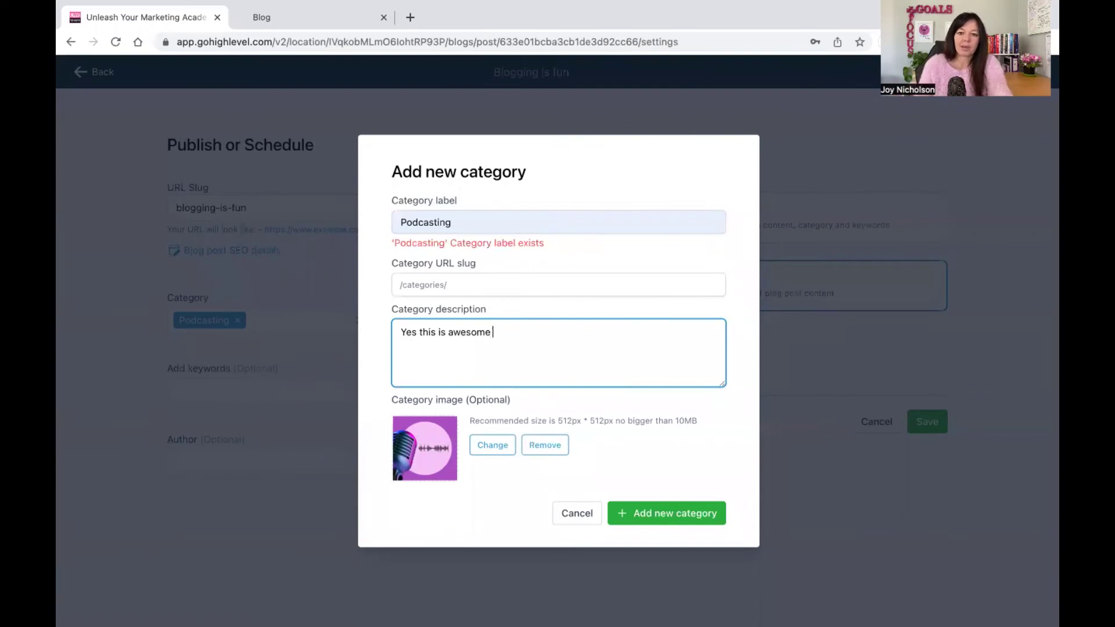
{"action": "left_click", "coordinate": [485, 221]}
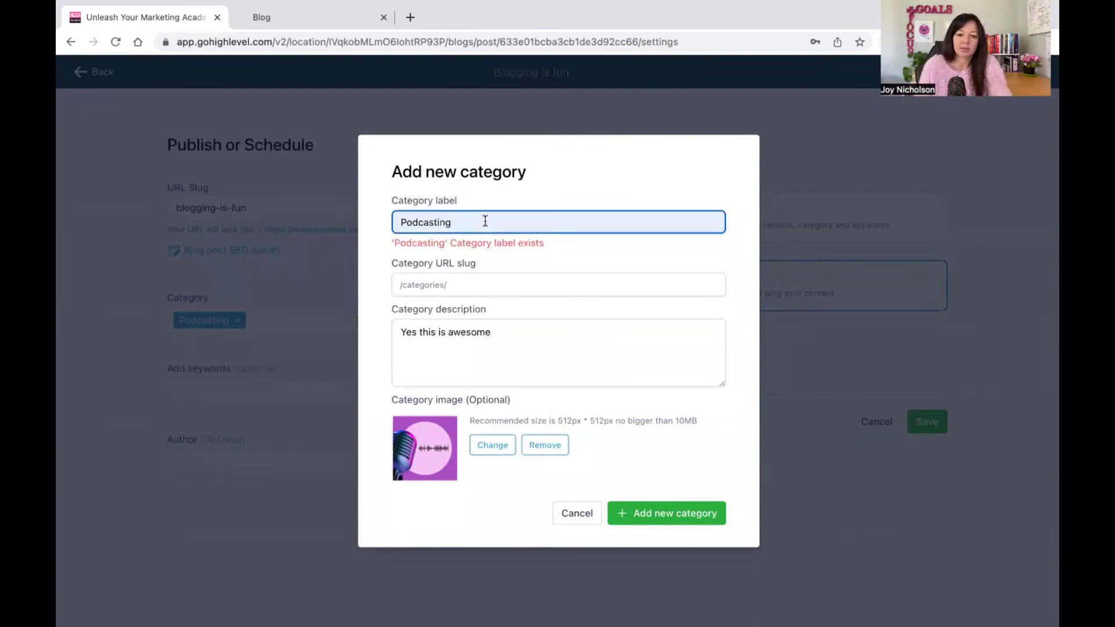
{"action": "type", "text": "2"}
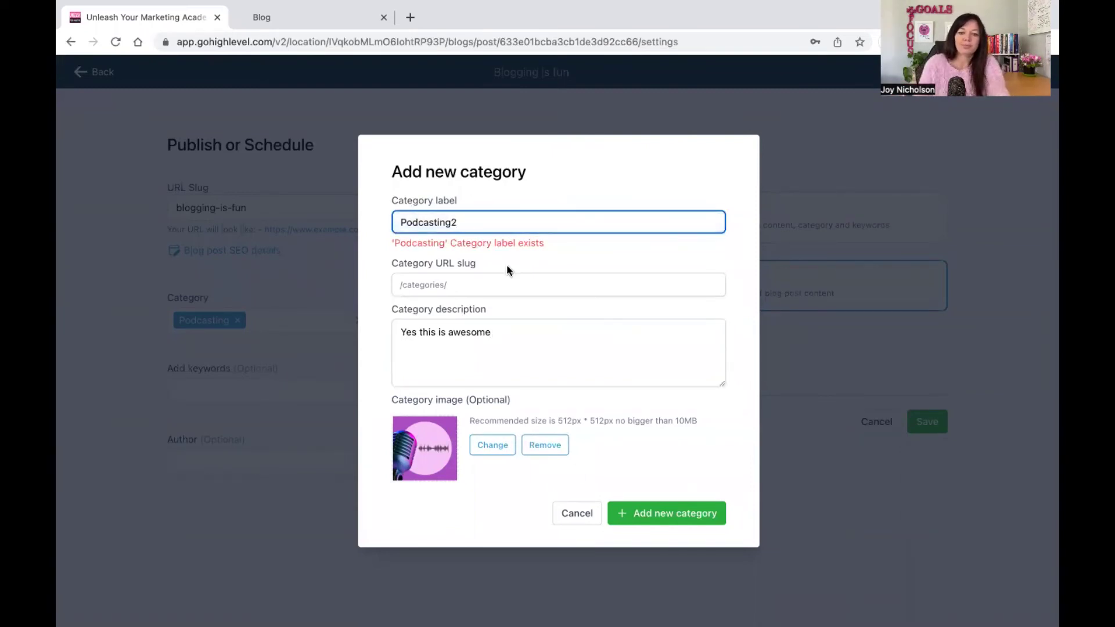
{"action": "left_click", "coordinate": [674, 525]}
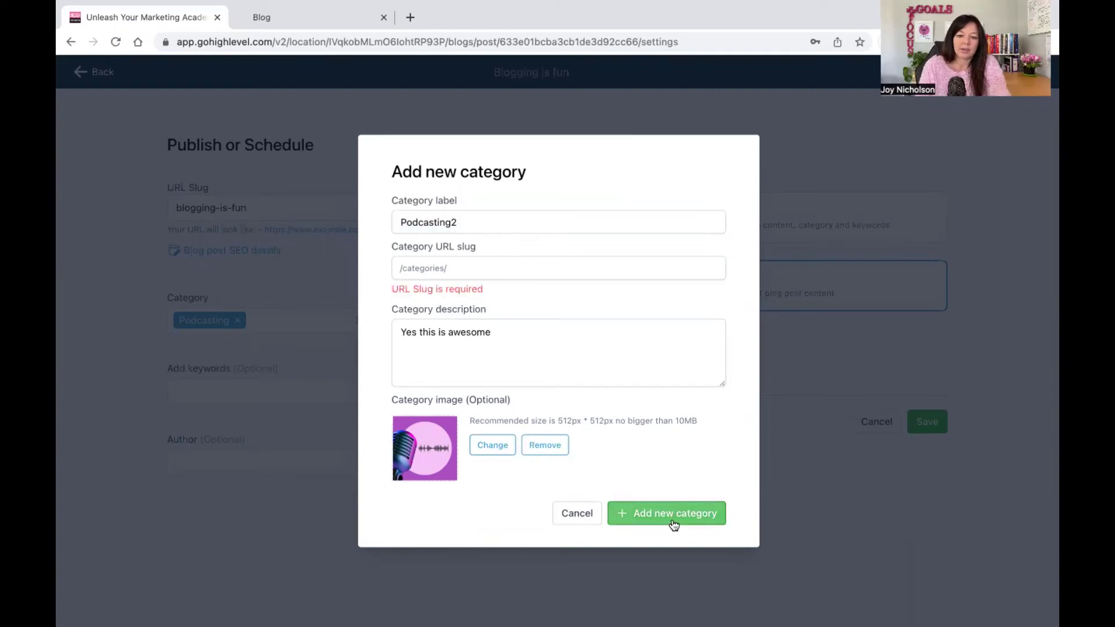
Give the new category the unique slug podcasting22 and add it
{"action": "left_click", "coordinate": [519, 270]}
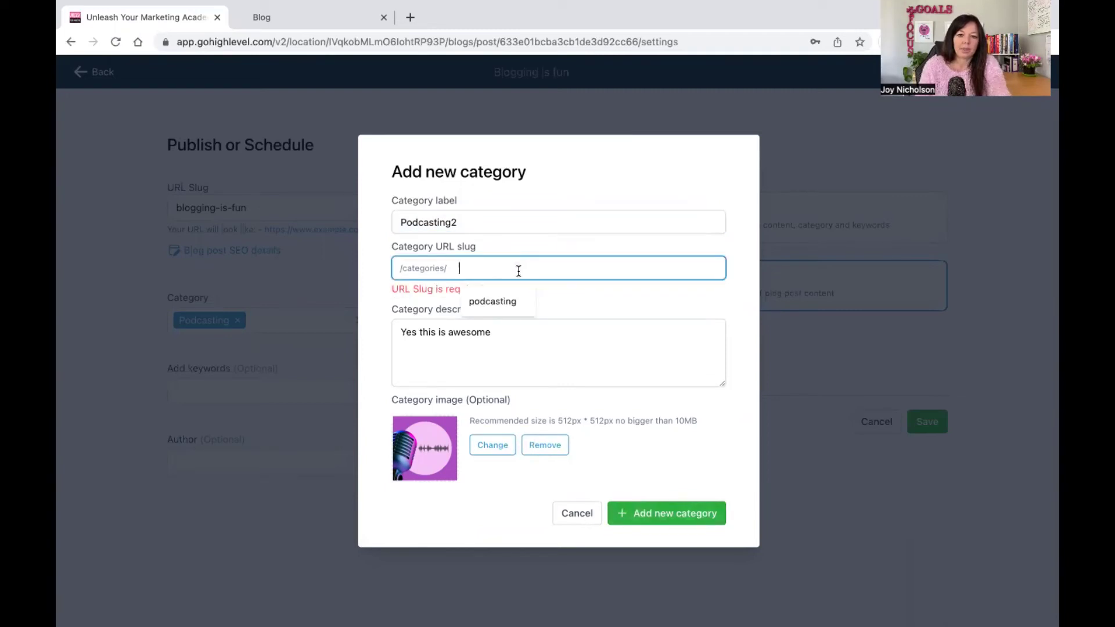
{"action": "left_click", "coordinate": [508, 310]}
{"action": "type", "text": "22"}
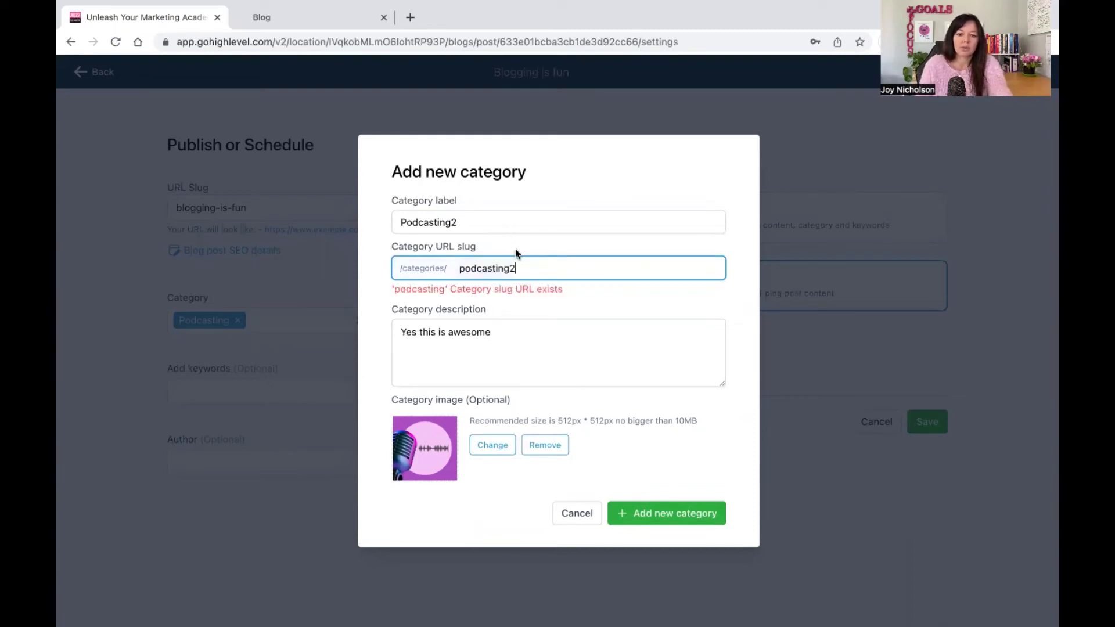
{"action": "left_click", "coordinate": [651, 519]}
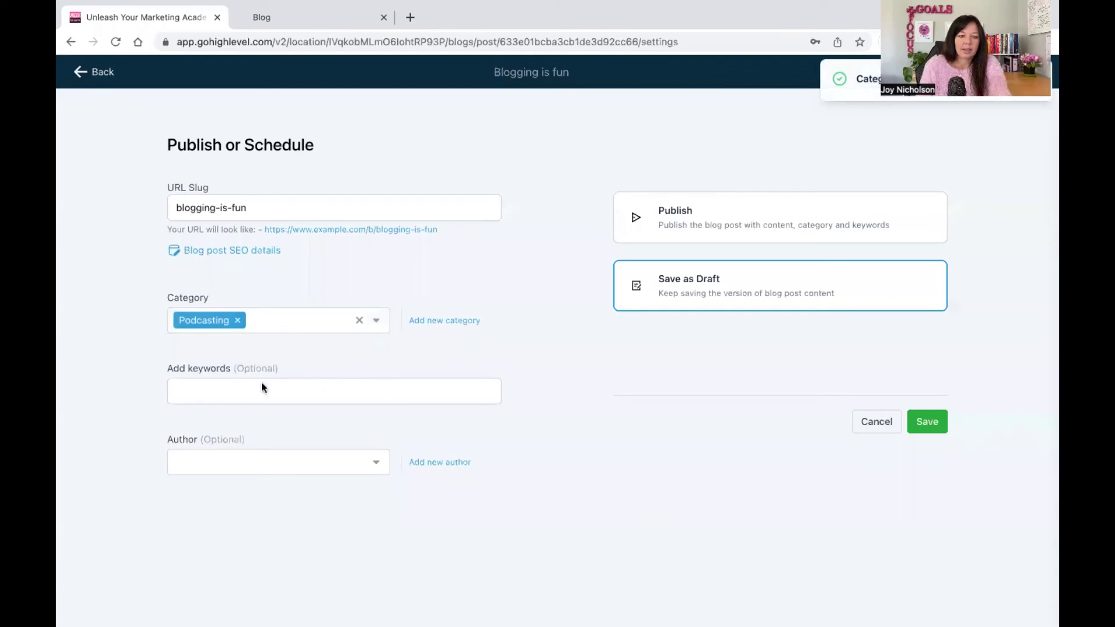
{"action": "left_click", "coordinate": [264, 388]}
Leave the keywords empty and set the account owner as the post's author
{"action": "left_click_drag", "start_coordinate": [275, 367], "coordinate": [231, 360]}
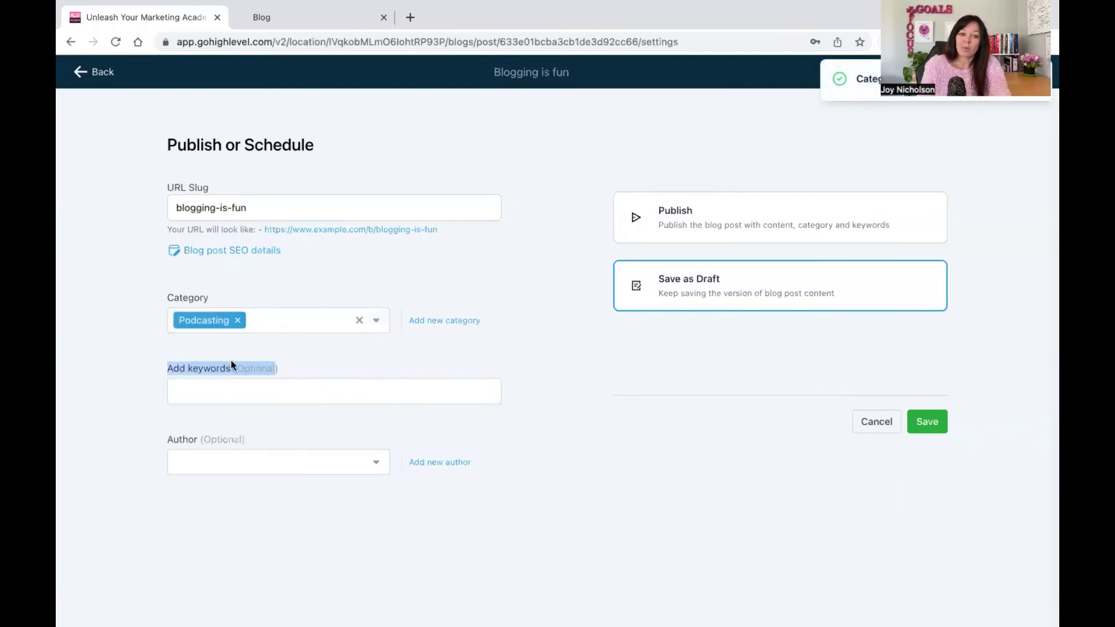
{"action": "left_click", "coordinate": [330, 368]}
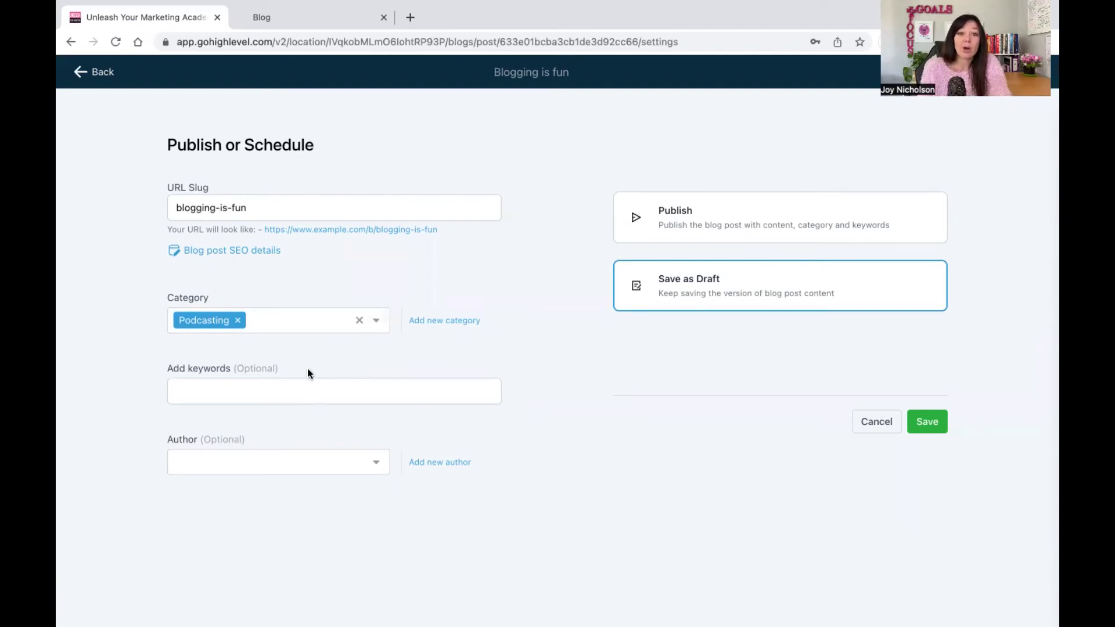
{"action": "left_click", "coordinate": [254, 461]}
{"action": "left_click", "coordinate": [259, 493]}
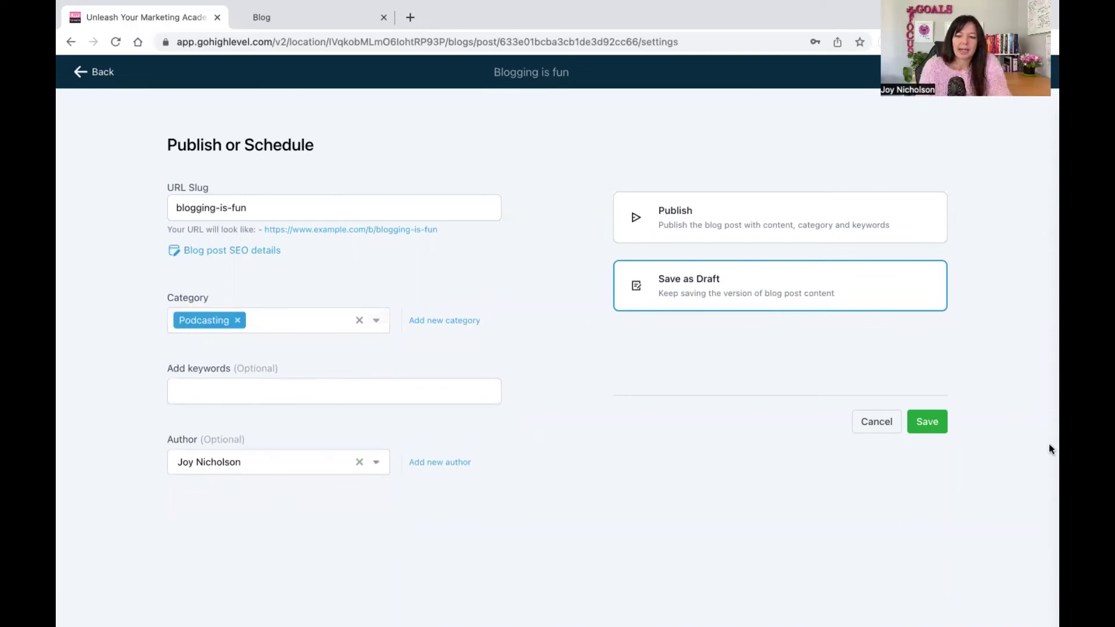
Publish the post now, keeping the published date 2022-10-06, and save it
{"action": "left_click", "coordinate": [665, 233]}
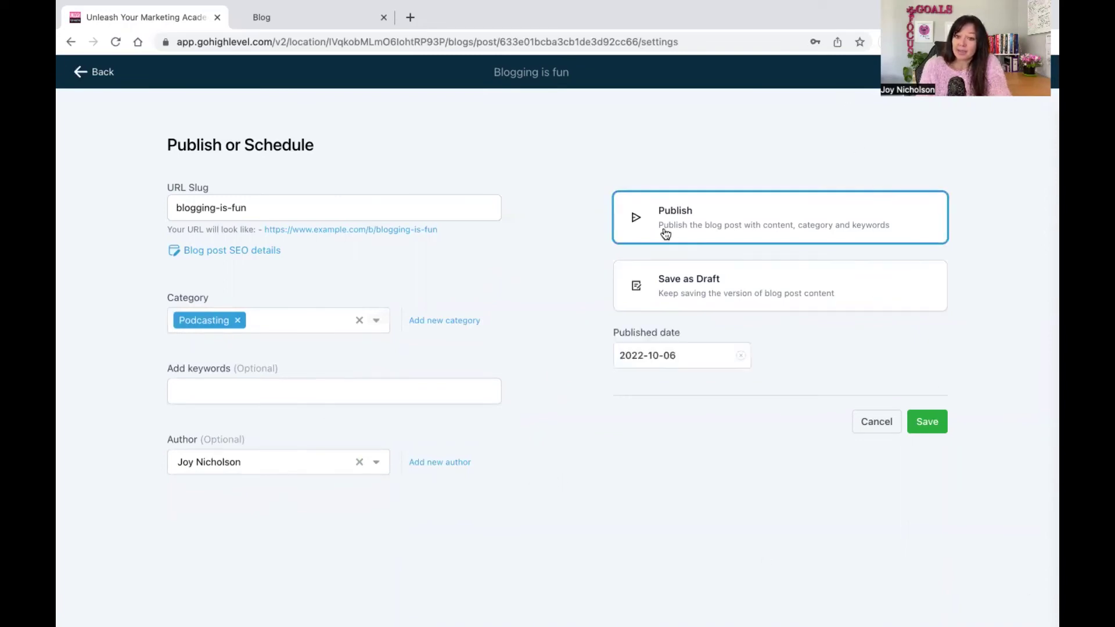
{"action": "left_click", "coordinate": [699, 353]}
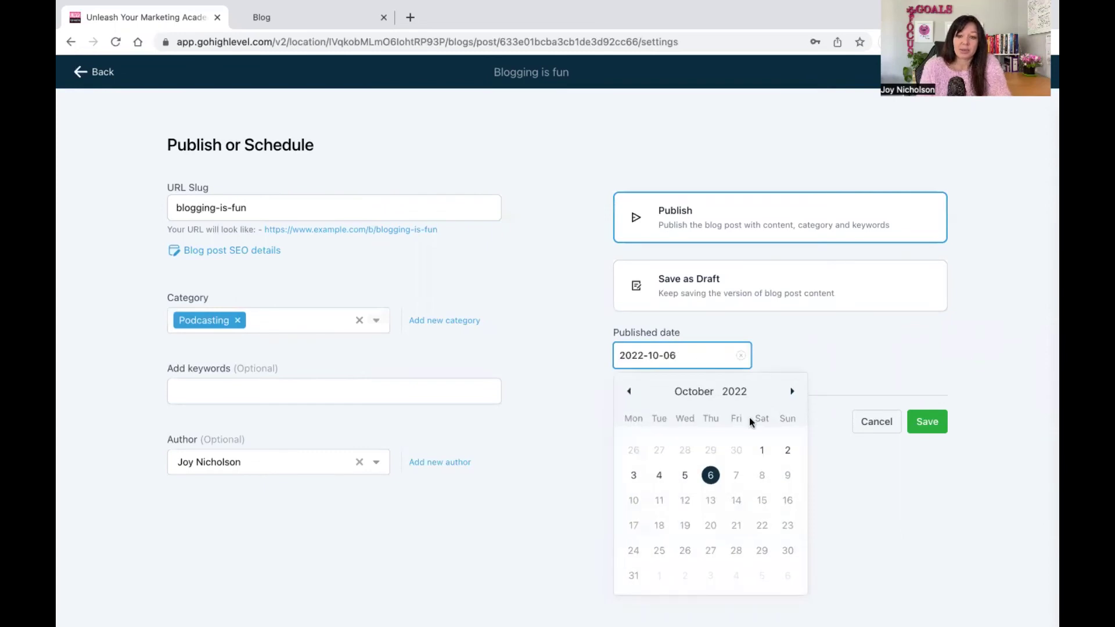
{"action": "left_click", "coordinate": [818, 327]}
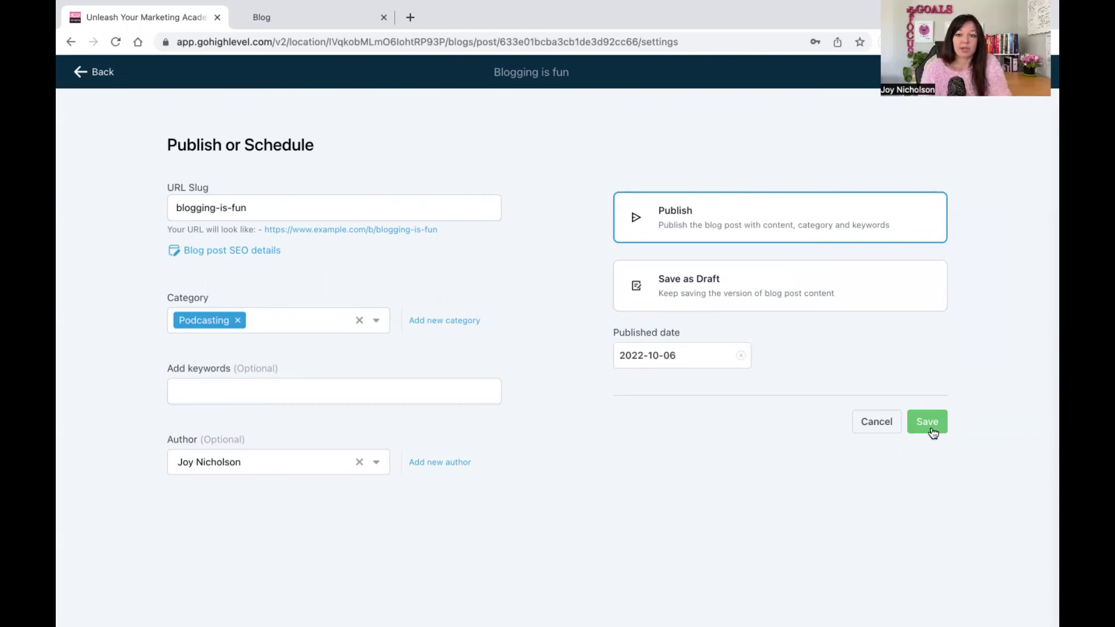
{"action": "left_click", "coordinate": [928, 433]}
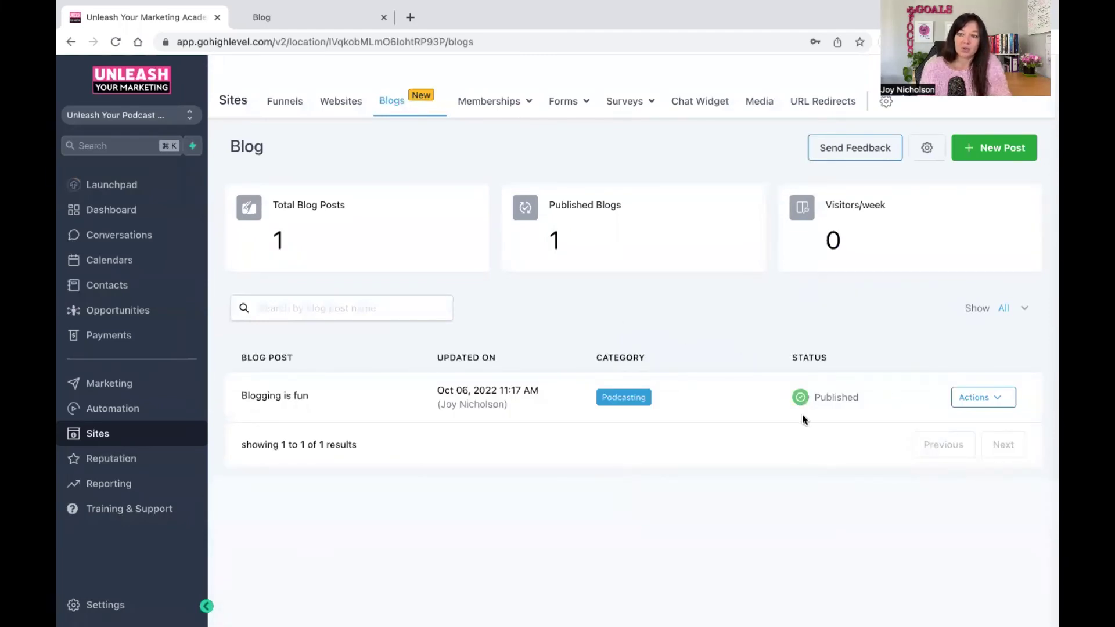
{"action": "left_click", "coordinate": [314, 12]}
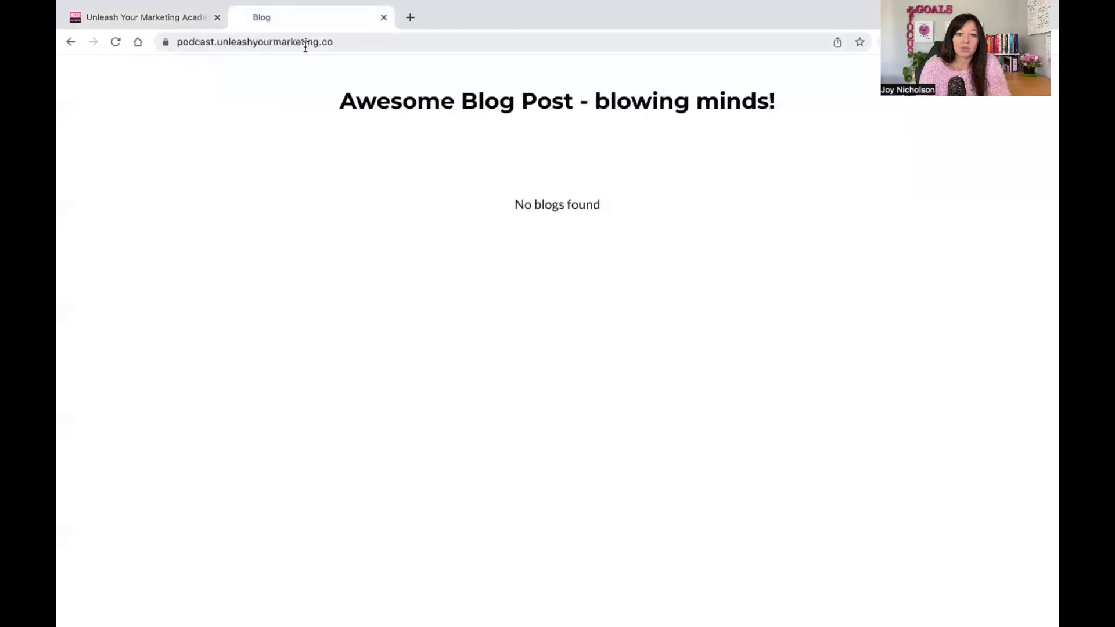
Reload the podcast blog page, open Blogging is fun, scroll through it, then go back
{"action": "left_click", "coordinate": [311, 43]}
{"action": "key", "text": "Return"}
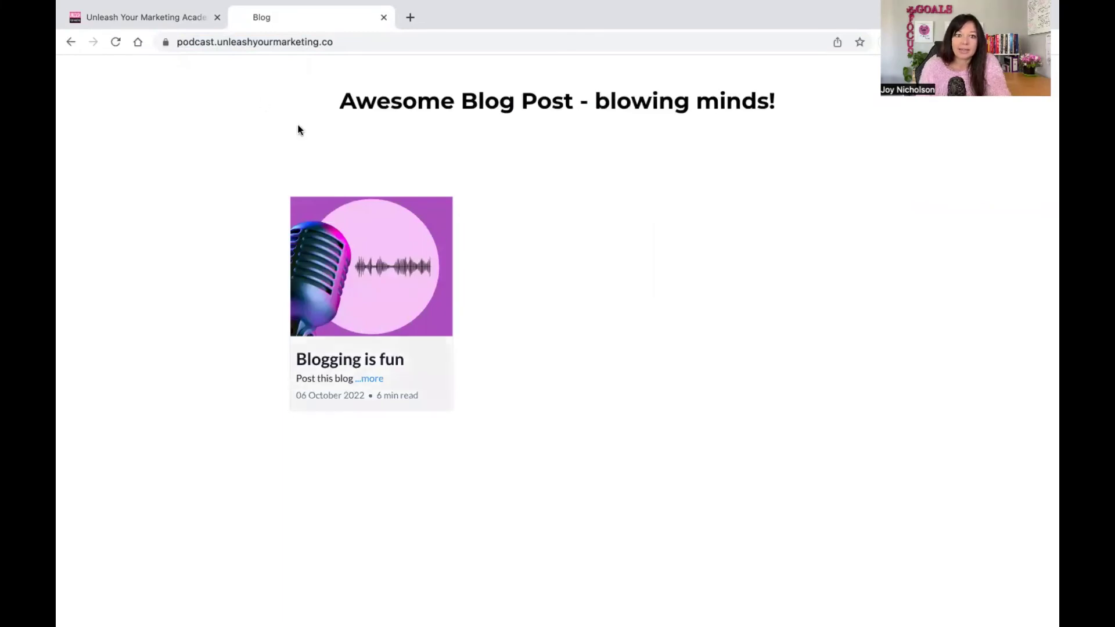
{"action": "left_click", "coordinate": [398, 221]}
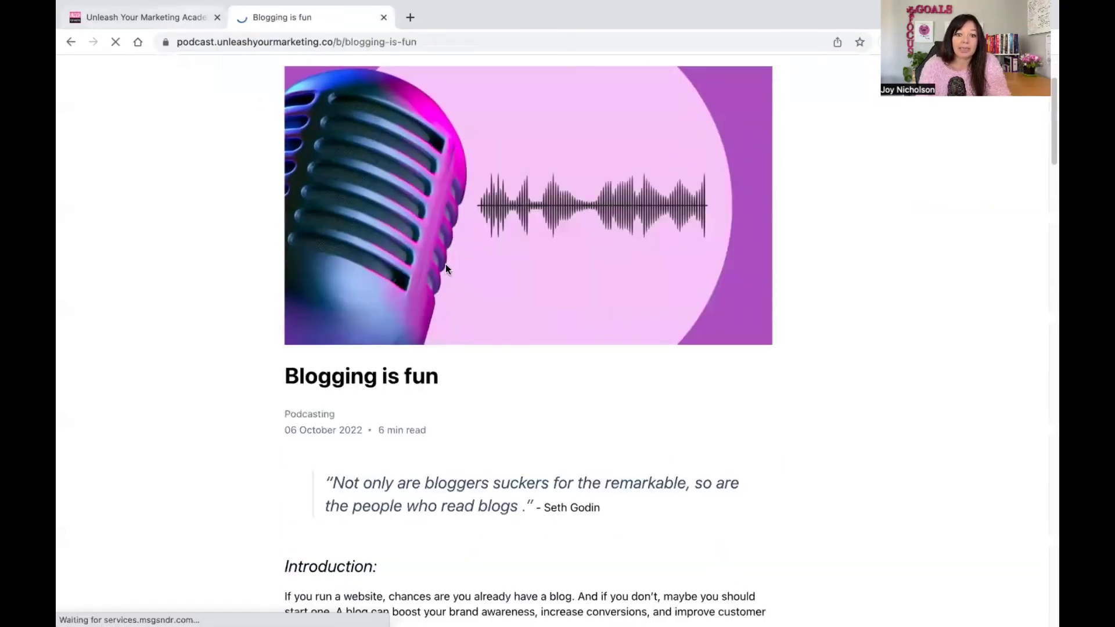
{"action": "scroll", "coordinate": [473, 276], "scroll_direction": "down", "scroll_amount": 3}
{"action": "scroll", "coordinate": [555, 334], "scroll_direction": "down", "scroll_amount": 10}
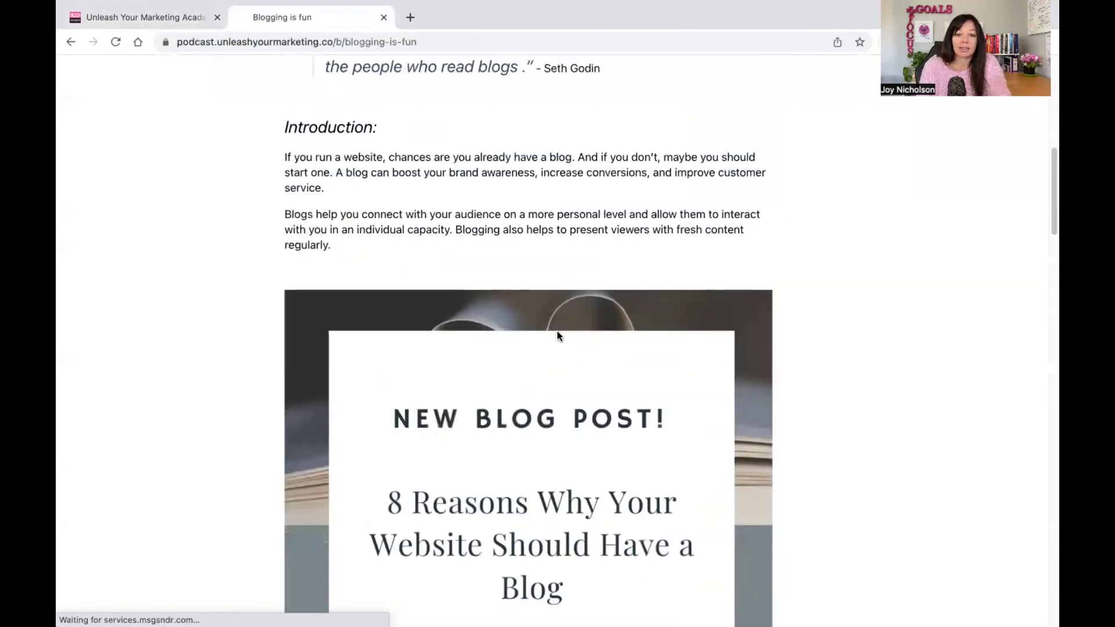
{"action": "scroll", "coordinate": [556, 331], "scroll_direction": "up", "scroll_amount": 7}
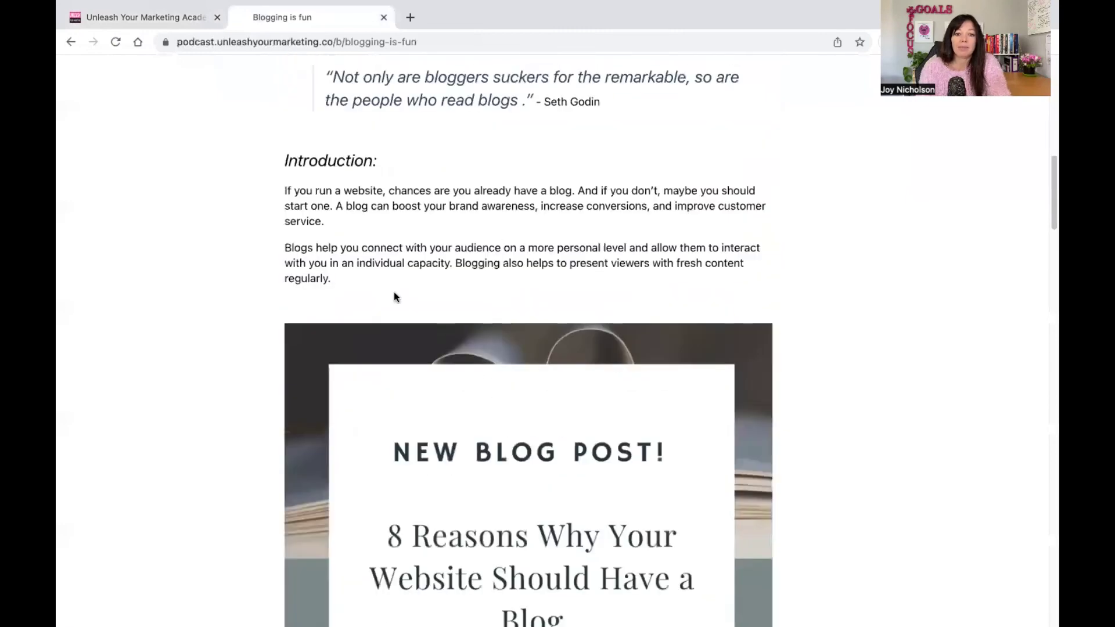
{"action": "scroll", "coordinate": [394, 292], "scroll_direction": "up", "scroll_amount": 8}
{"action": "left_click", "coordinate": [64, 42]}
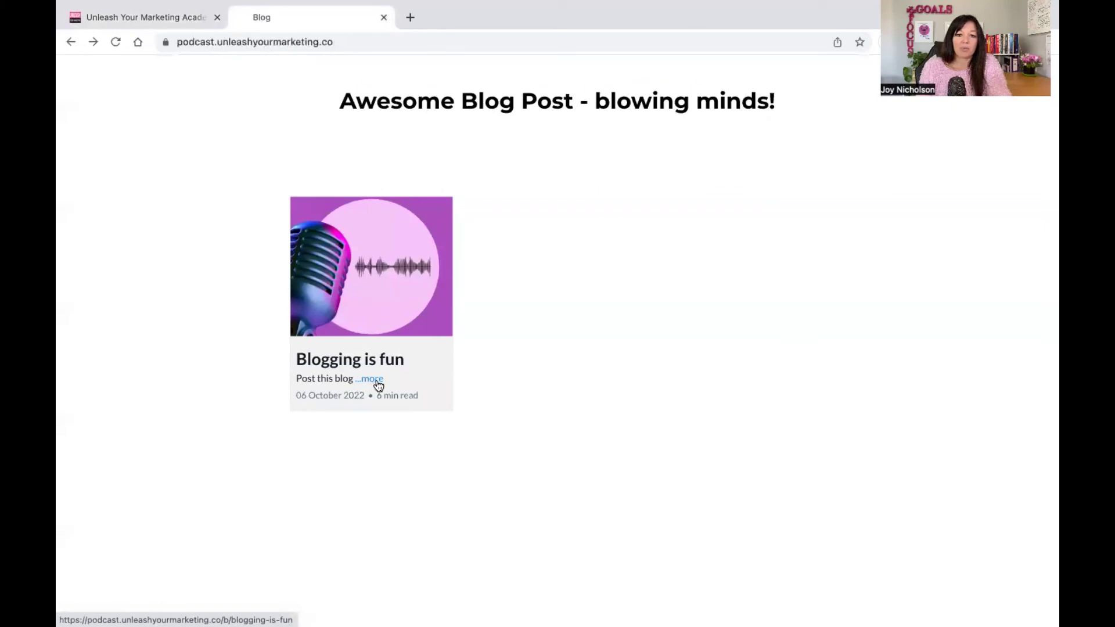
Reopen the post from its preview, read through it, then return to the GoHighLevel dashboard
{"action": "left_click_drag", "start_coordinate": [292, 378], "coordinate": [359, 376]}
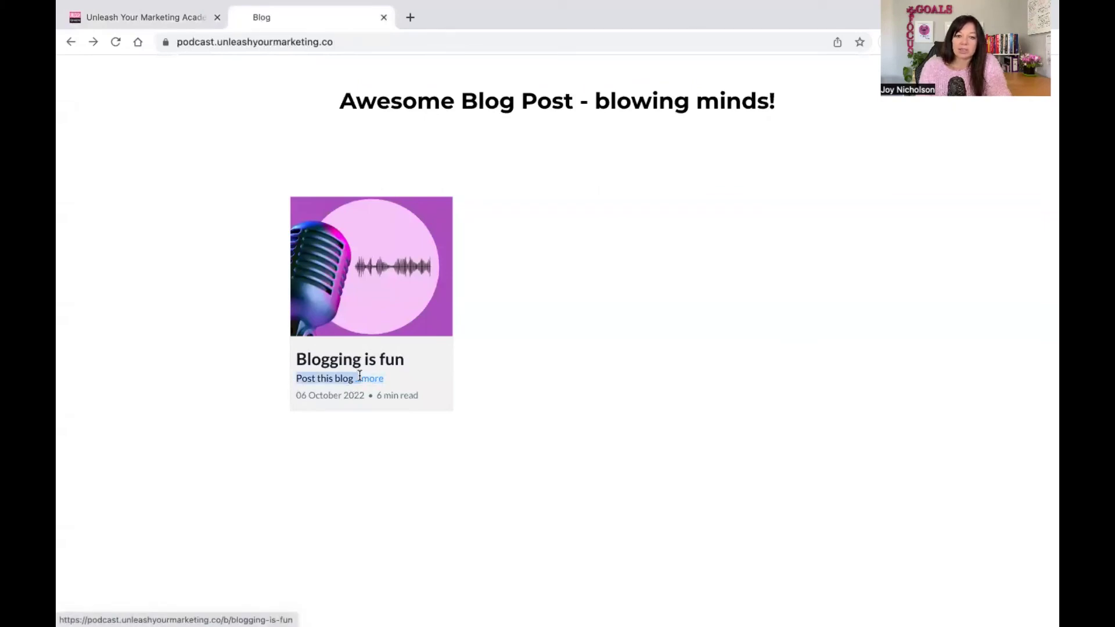
{"action": "left_click", "coordinate": [361, 378]}
{"action": "scroll", "coordinate": [502, 265], "scroll_direction": "down", "scroll_amount": 2}
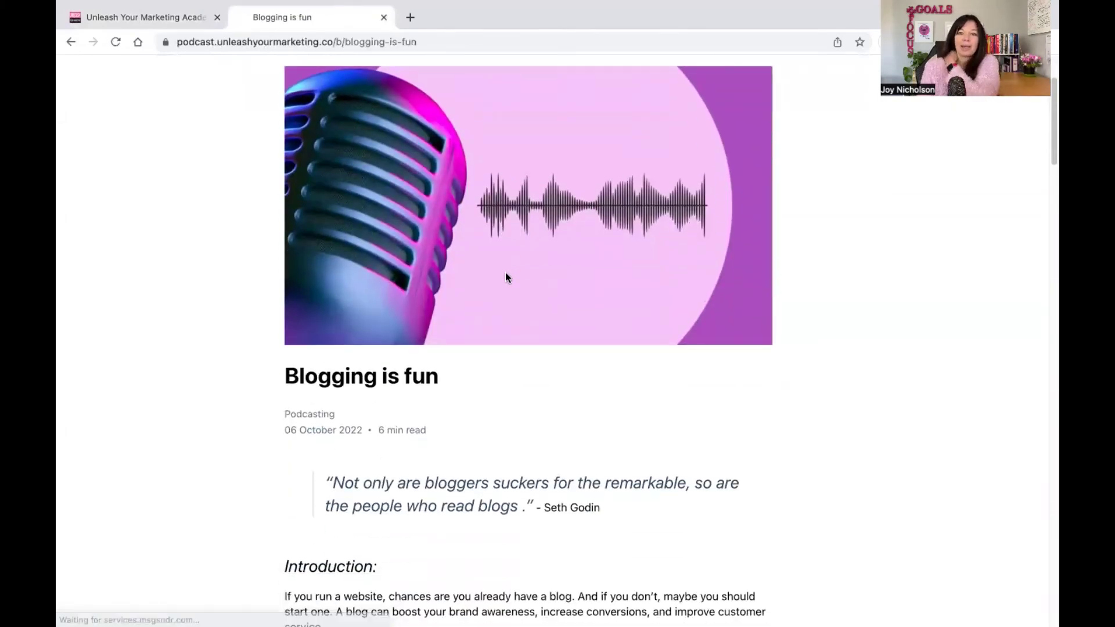
{"action": "scroll", "coordinate": [580, 380], "scroll_direction": "down", "scroll_amount": 3}
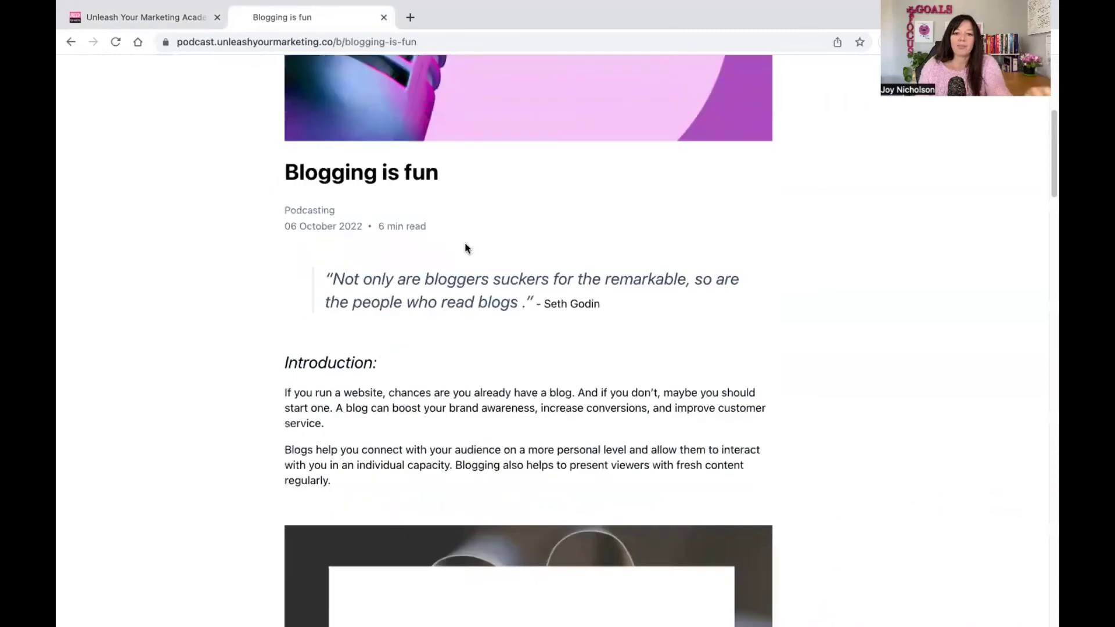
{"action": "left_click_drag", "start_coordinate": [429, 228], "coordinate": [382, 229]}
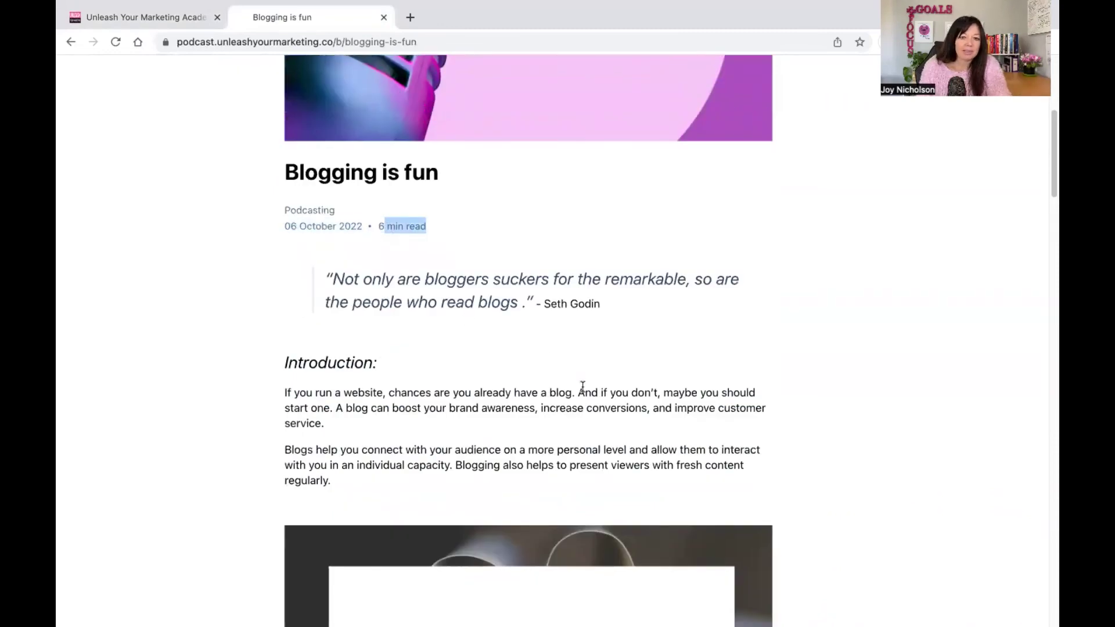
{"action": "scroll", "coordinate": [582, 385], "scroll_direction": "down", "scroll_amount": 20}
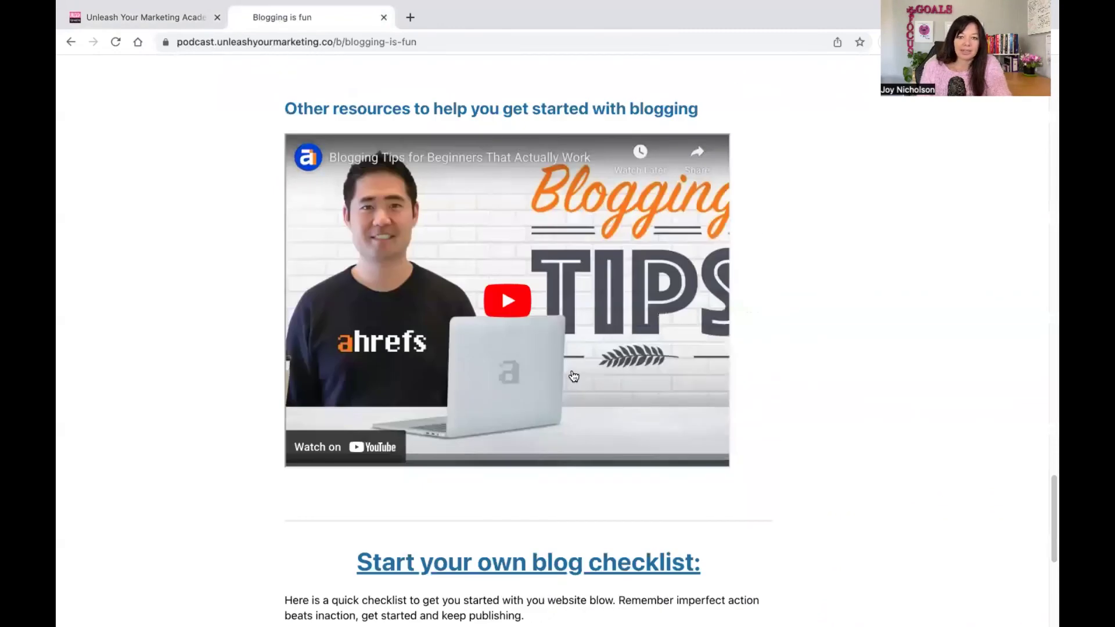
{"action": "scroll", "coordinate": [574, 376], "scroll_direction": "down", "scroll_amount": 6}
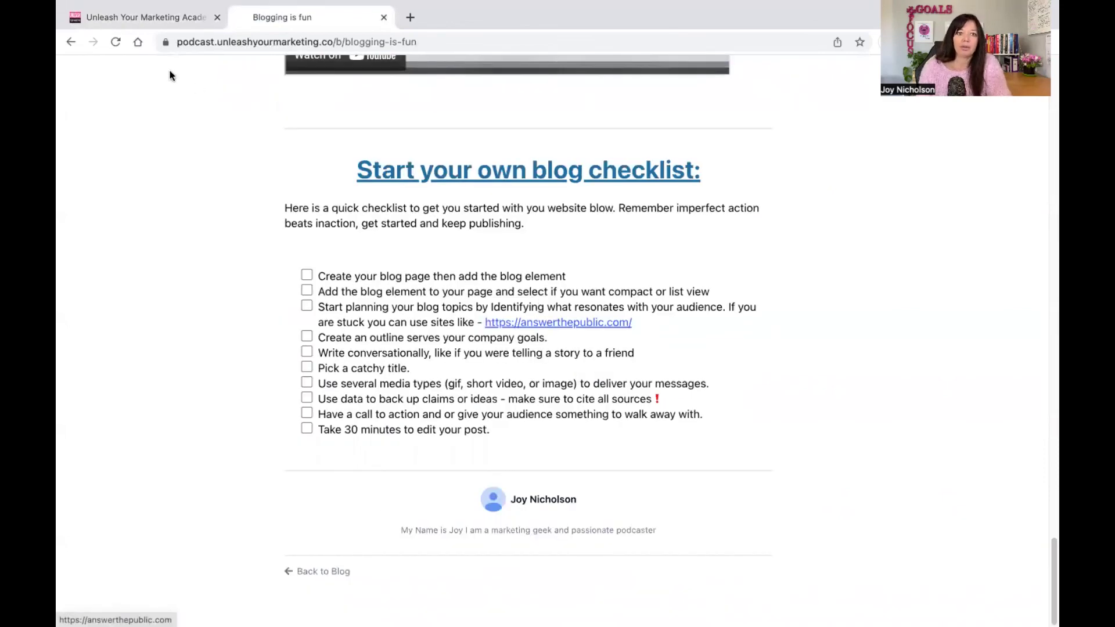
{"action": "left_click", "coordinate": [150, 19]}
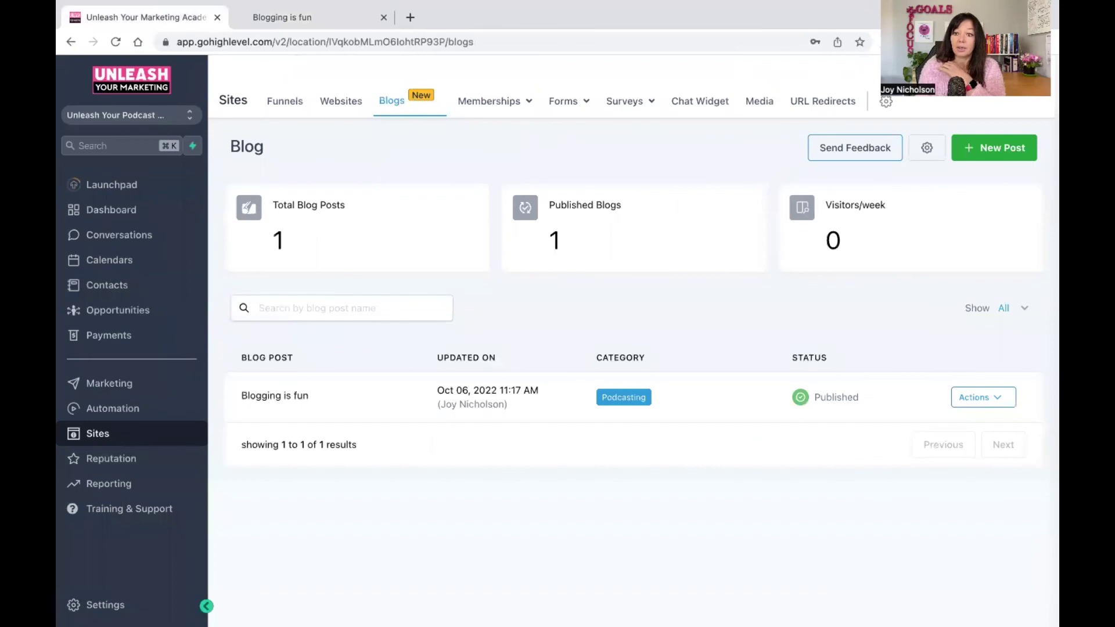
{"action": "left_click", "coordinate": [1003, 150]}
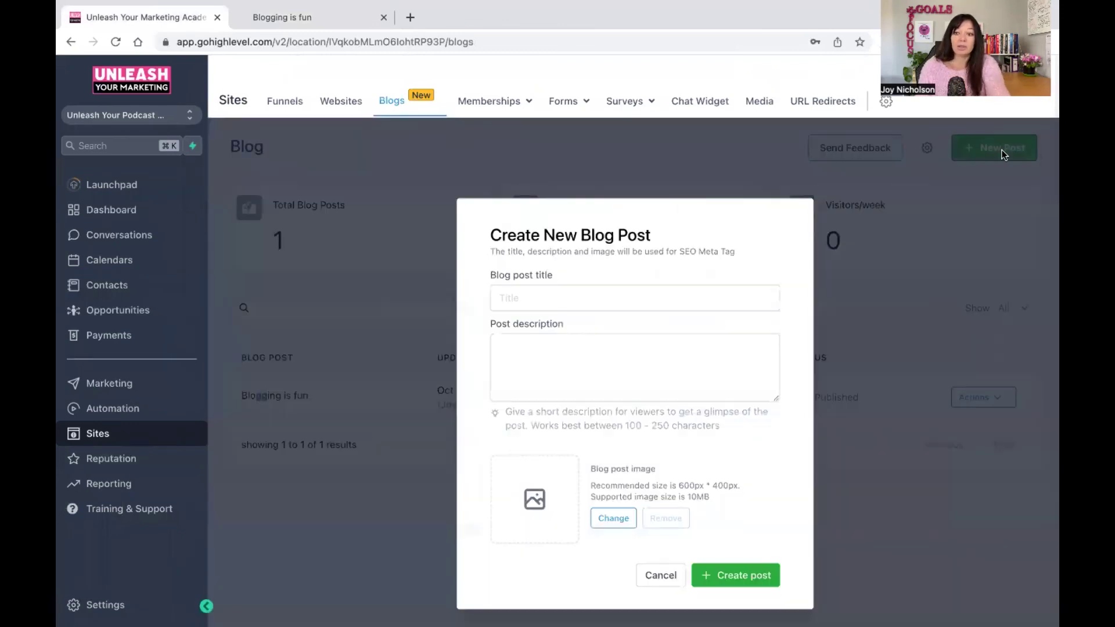
{"action": "left_click", "coordinate": [507, 344]}
{"action": "left_click", "coordinate": [673, 573]}
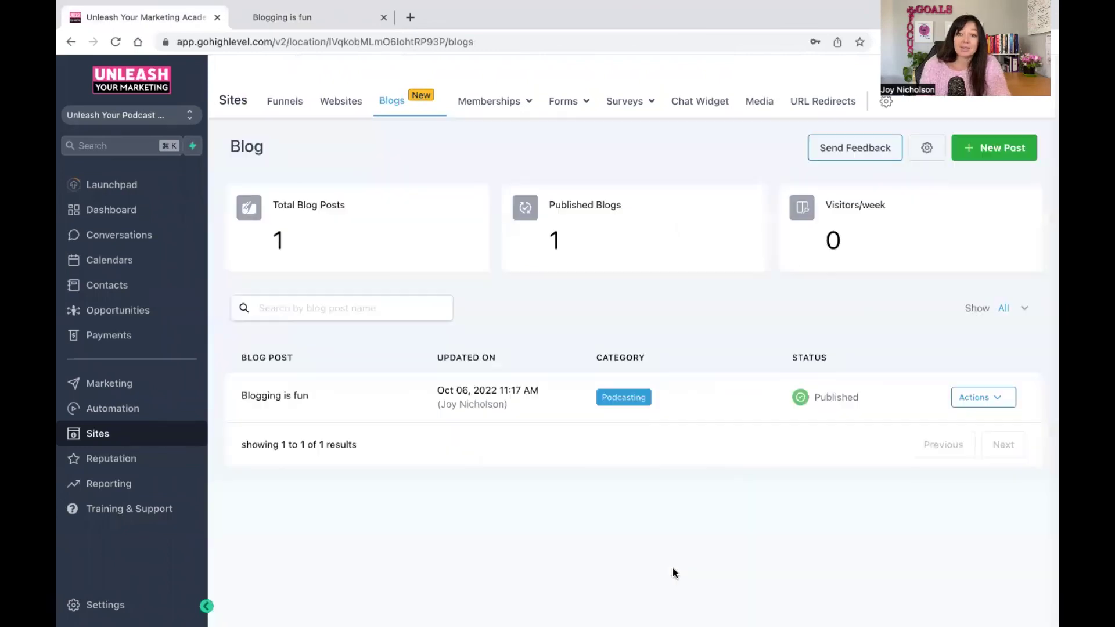